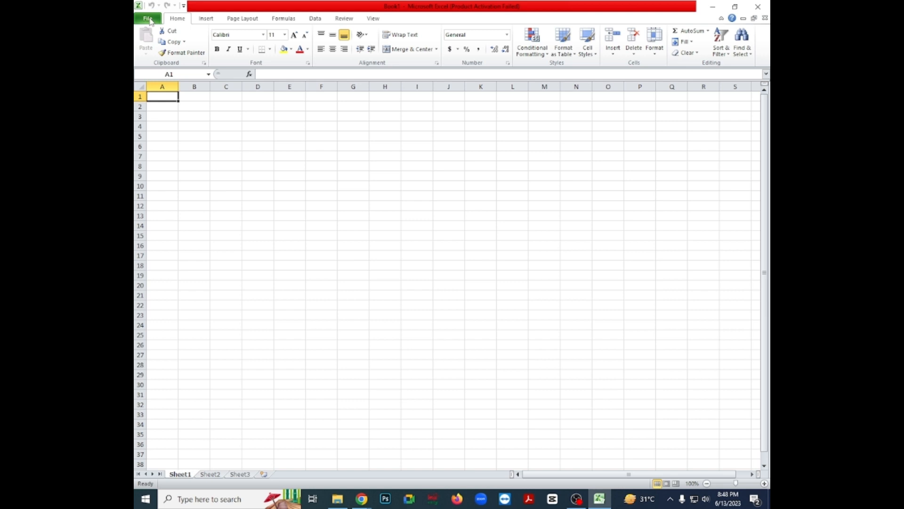
# Save the new workbook as "class 04" in the Excel folder on the Desktop.
pyautogui.click(149, 19)
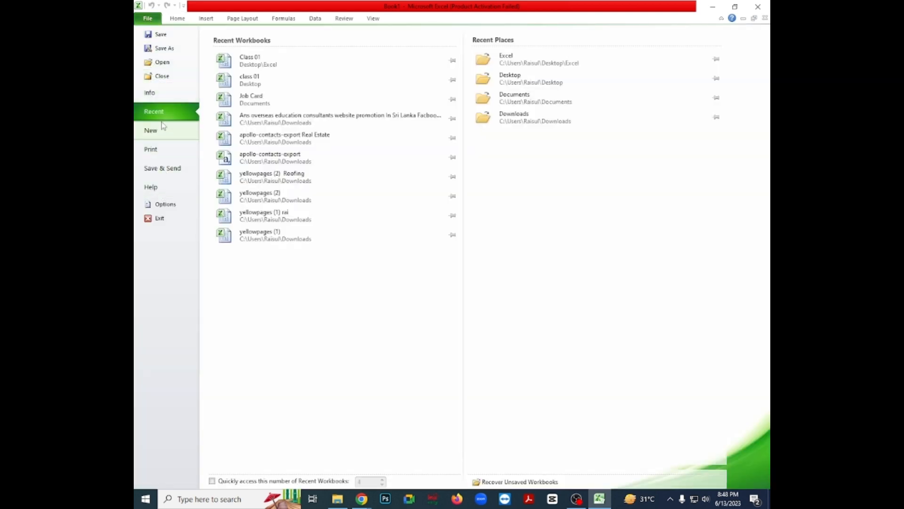
pyautogui.press('Escape')
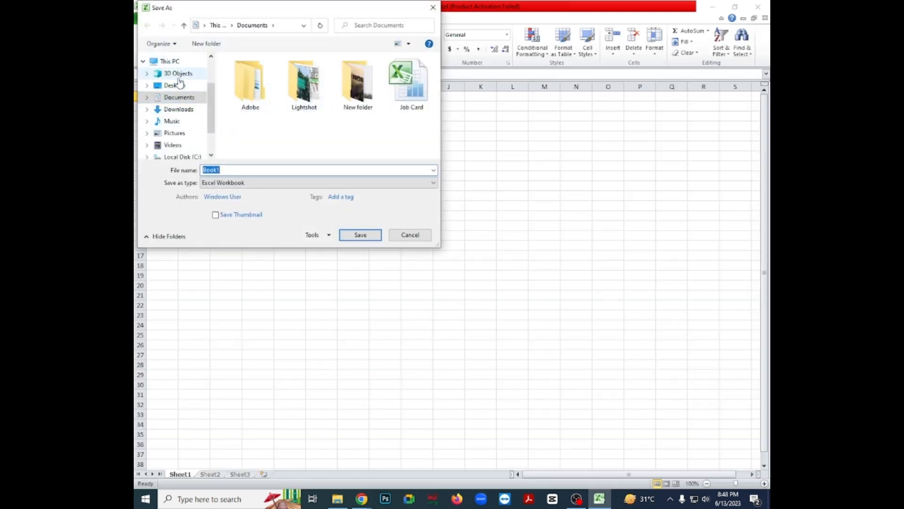
pyautogui.click(179, 84)
pyautogui.doubleClick(244, 87)
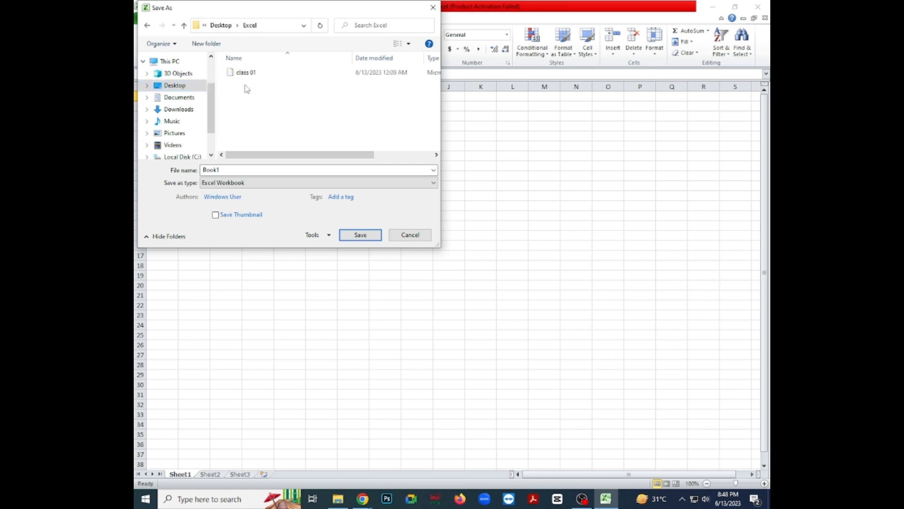
pyautogui.rightClick(245, 87)
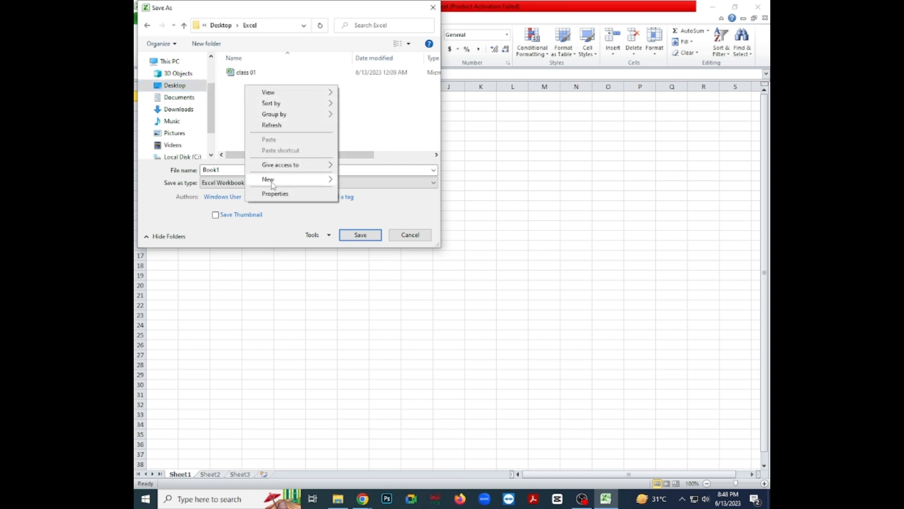
pyautogui.click(224, 169)
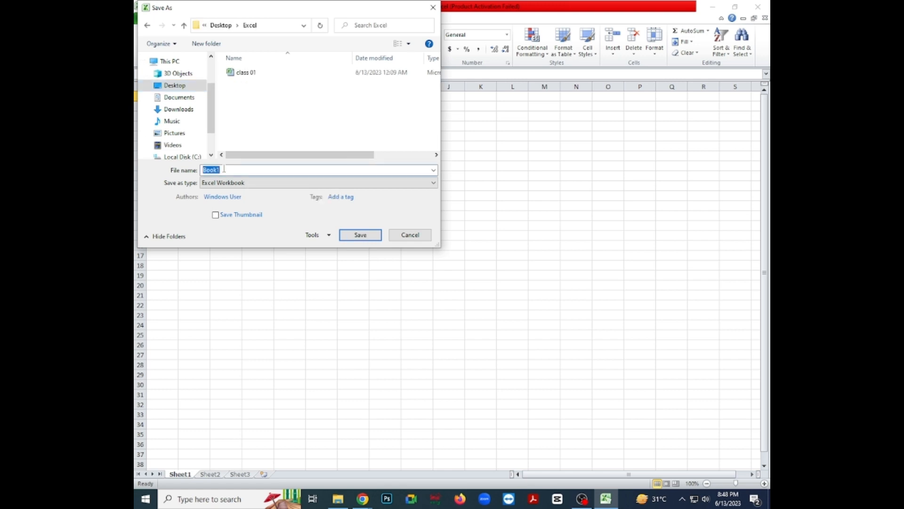
pyautogui.press('BackSpace')
pyautogui.write('class 04')
pyautogui.click(359, 233)
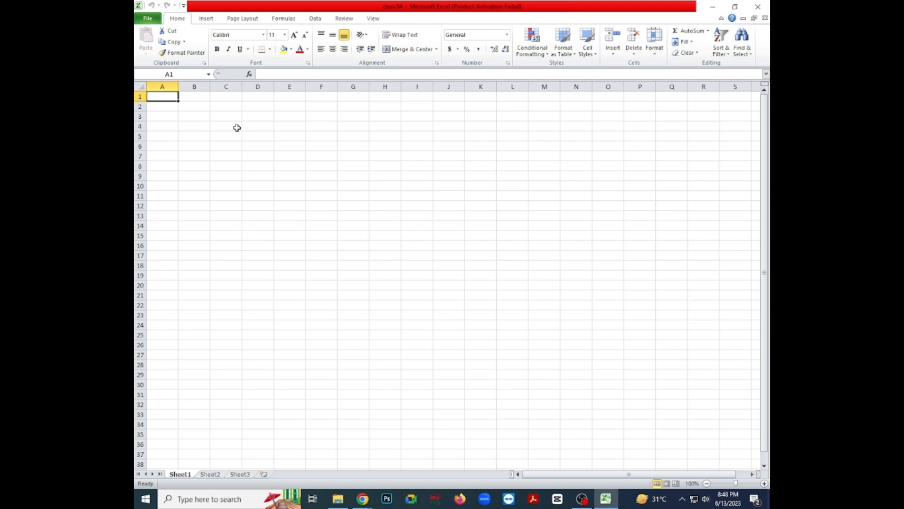
# Merge and center cells A3 to H3 and increase row 3 to about double its height.
pyautogui.click(385, 127)
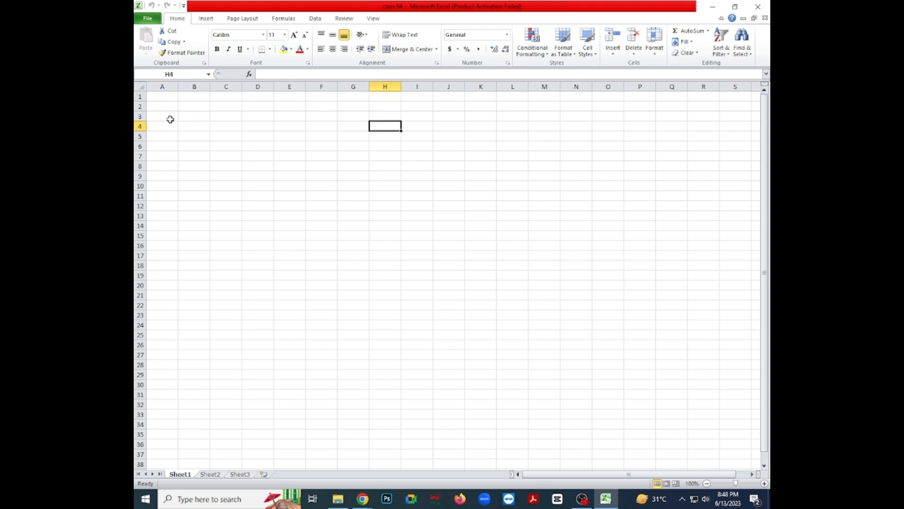
pyautogui.moveTo(166, 117); pyautogui.dragTo(389, 118)
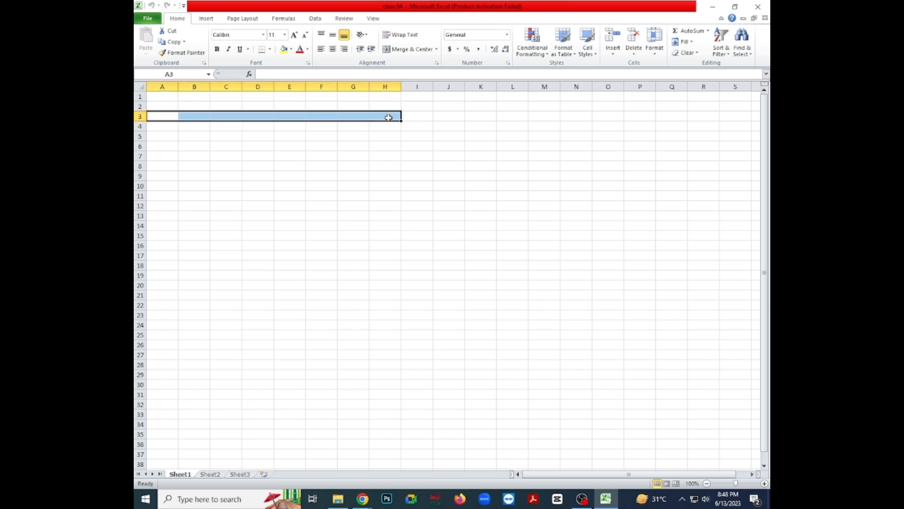
pyautogui.click(406, 50)
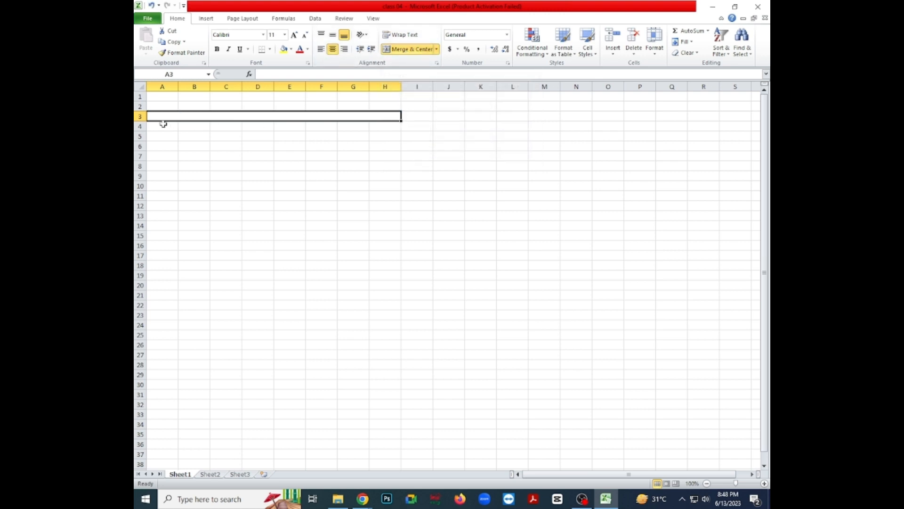
pyautogui.moveTo(139, 121); pyautogui.dragTo(139, 131)
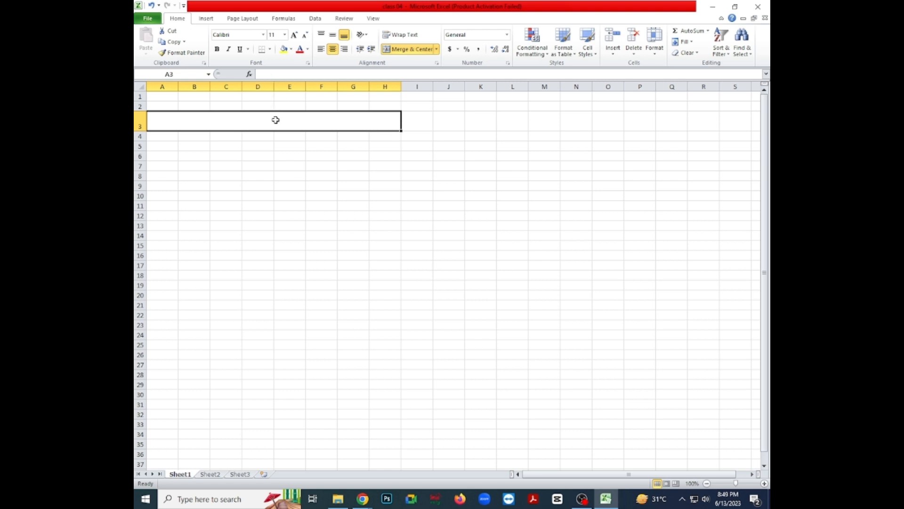
# Enter the title "Resul sheet" in the merged cell of row 3.
pyautogui.write('Result')
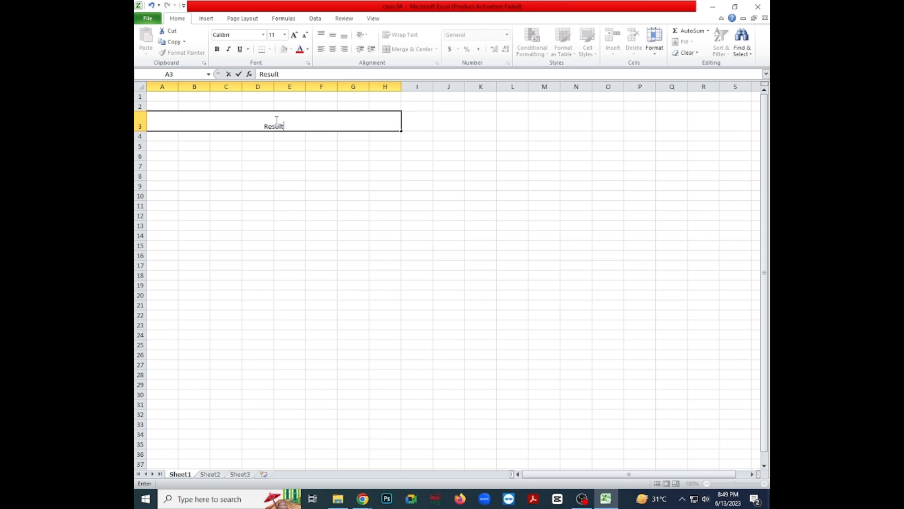
pyautogui.press('BackSpace')
pyautogui.write('sheet')
pyautogui.click(302, 114)
pyautogui.click(290, 167)
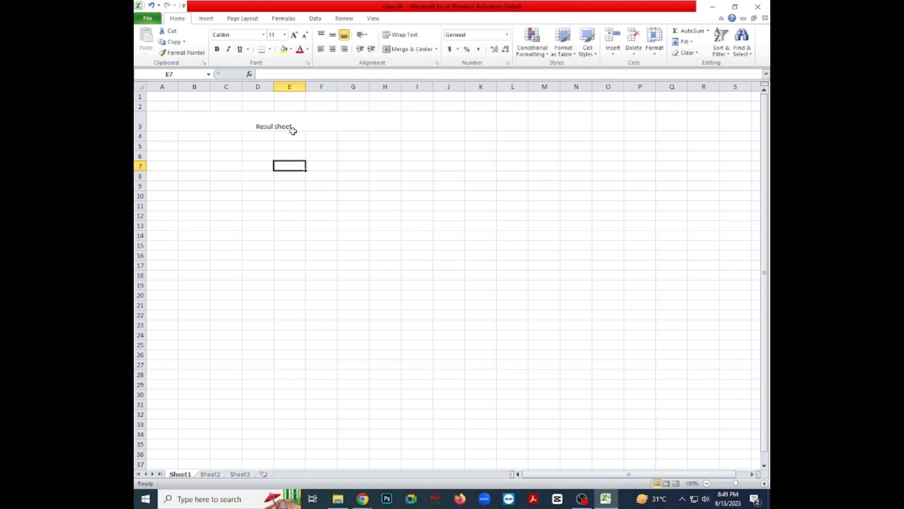
# Align the title in row 3 to the center horizontally and to the middle vertically.
pyautogui.click(292, 128)
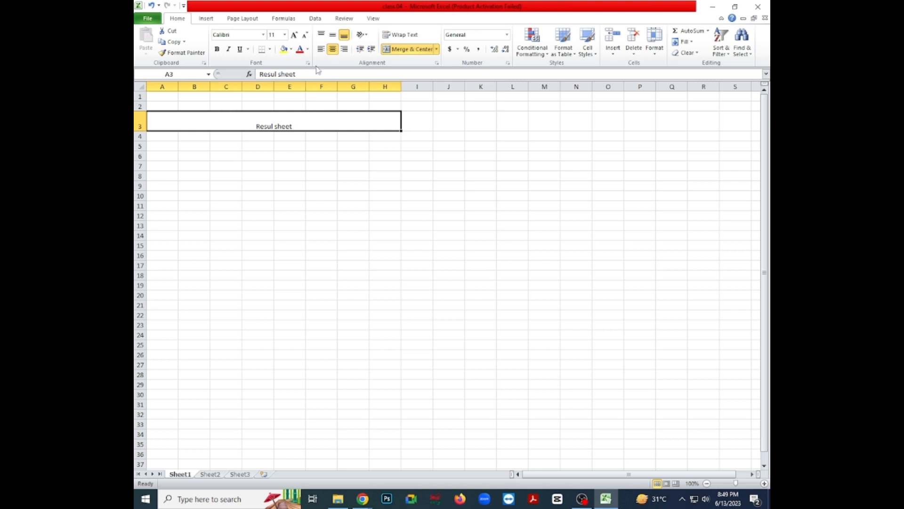
pyautogui.click(344, 50)
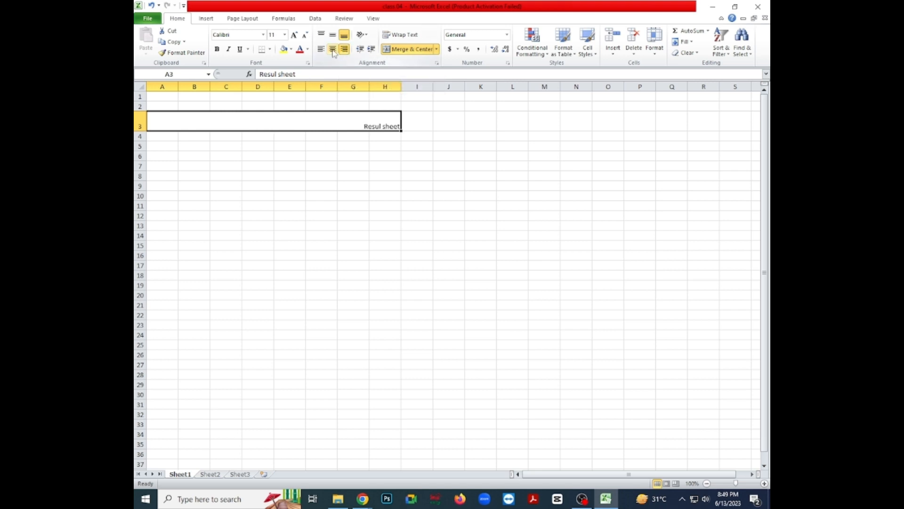
pyautogui.click(332, 49)
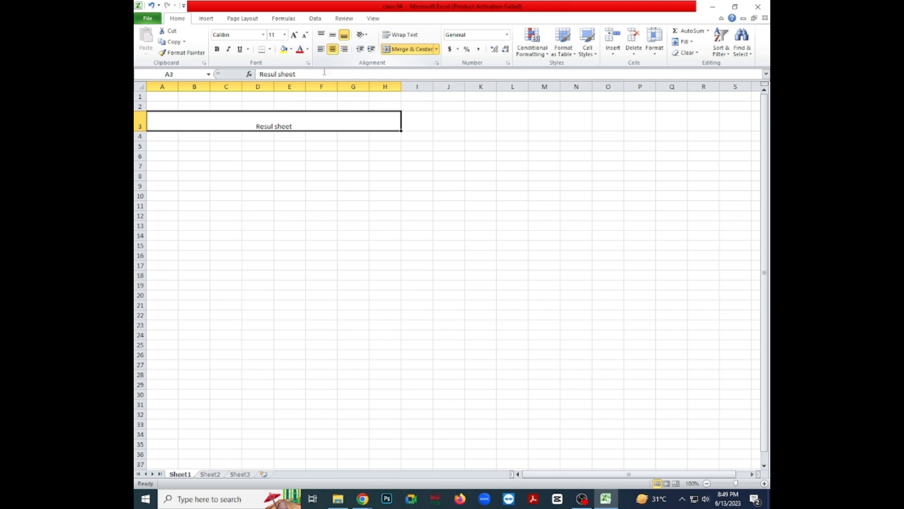
pyautogui.click(333, 34)
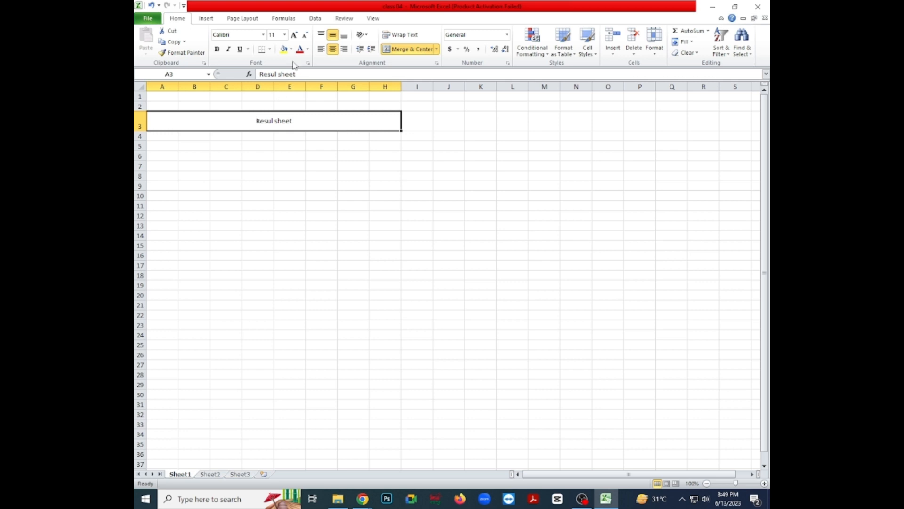
# Set the title's font size to 20 and fill its merged cell with yellow.
pyautogui.click(285, 34)
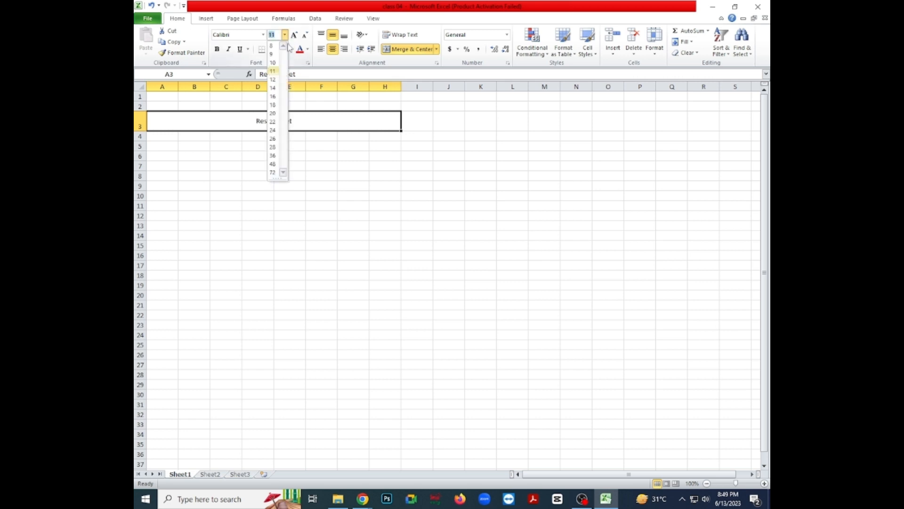
pyautogui.click(273, 113)
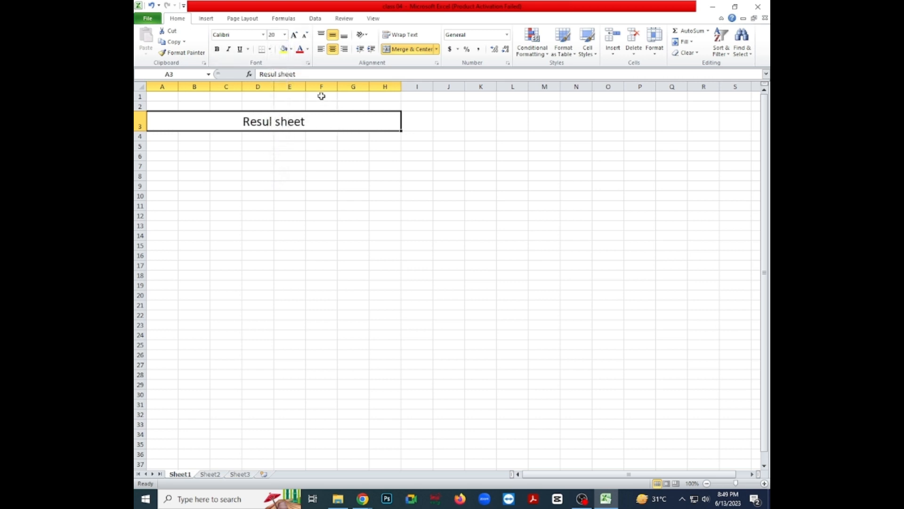
pyautogui.click(288, 53)
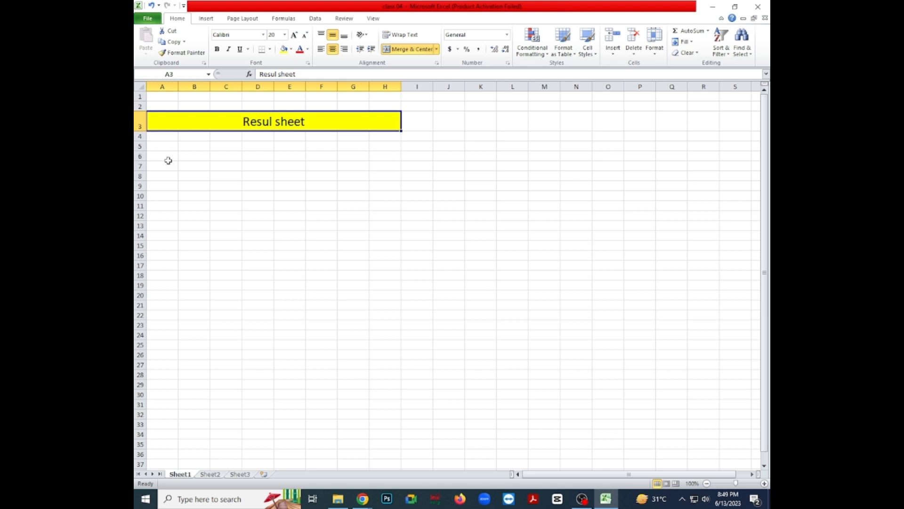
# Enter the header SL in A6 and the serial numbers 1 to 5 in A7 to A11.
pyautogui.click(170, 157)
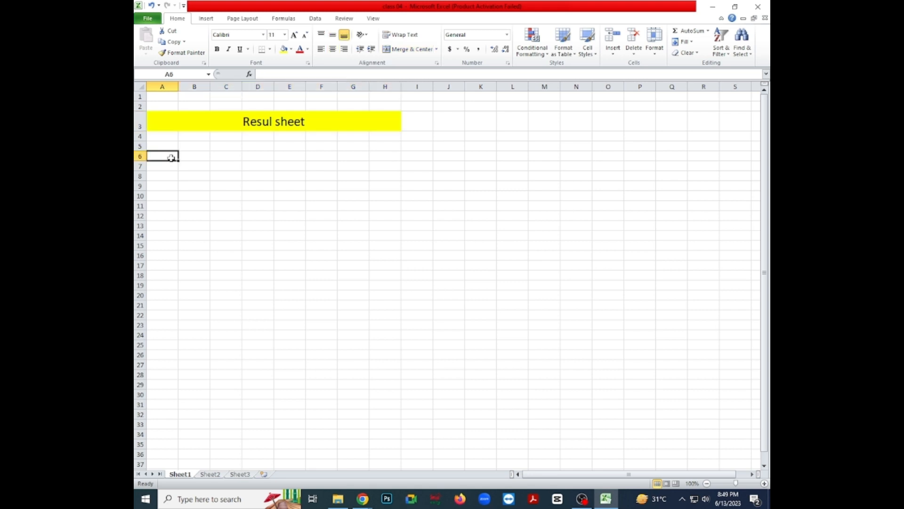
pyautogui.write('SL')
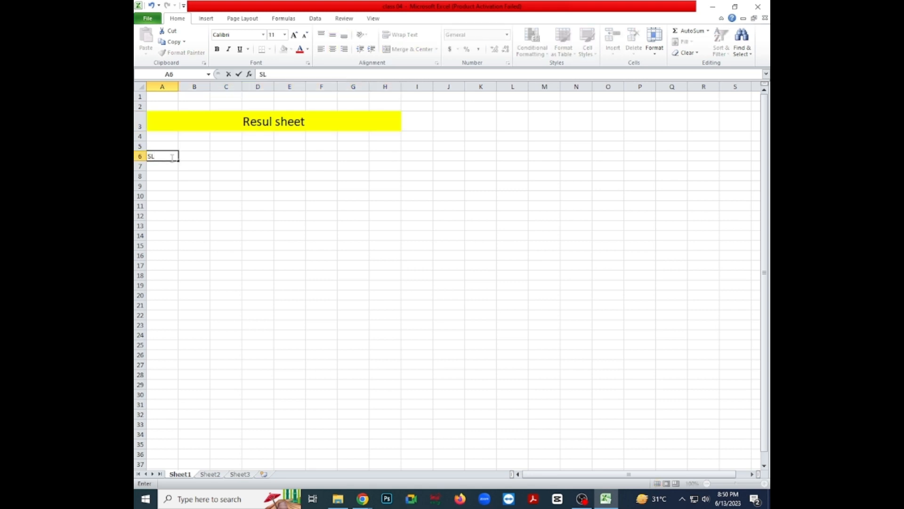
pyautogui.click(172, 167)
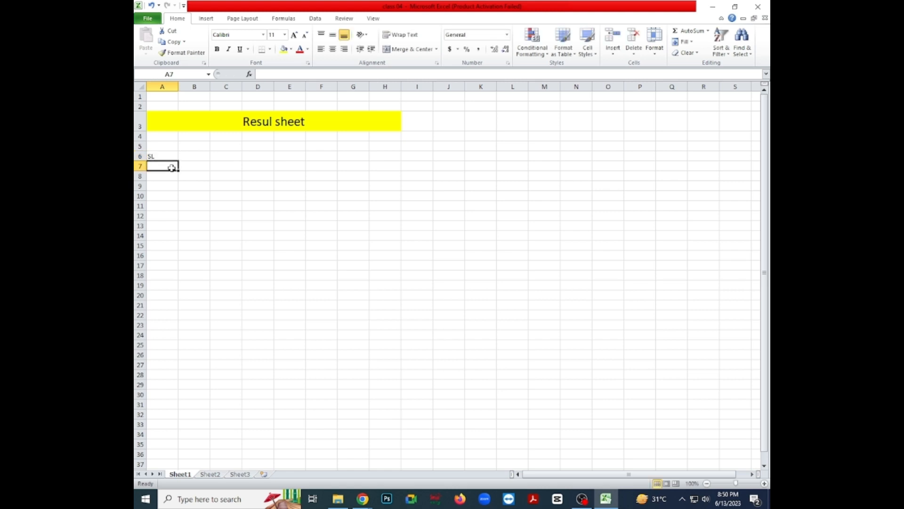
pyautogui.write('1')
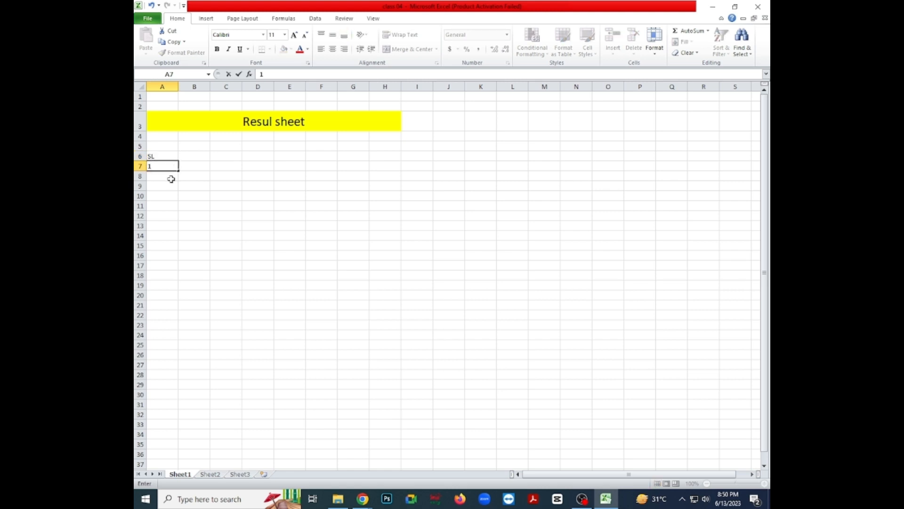
pyautogui.click(171, 179)
pyautogui.write('2')
pyautogui.click(170, 190)
pyautogui.write('3')
pyautogui.click(170, 197)
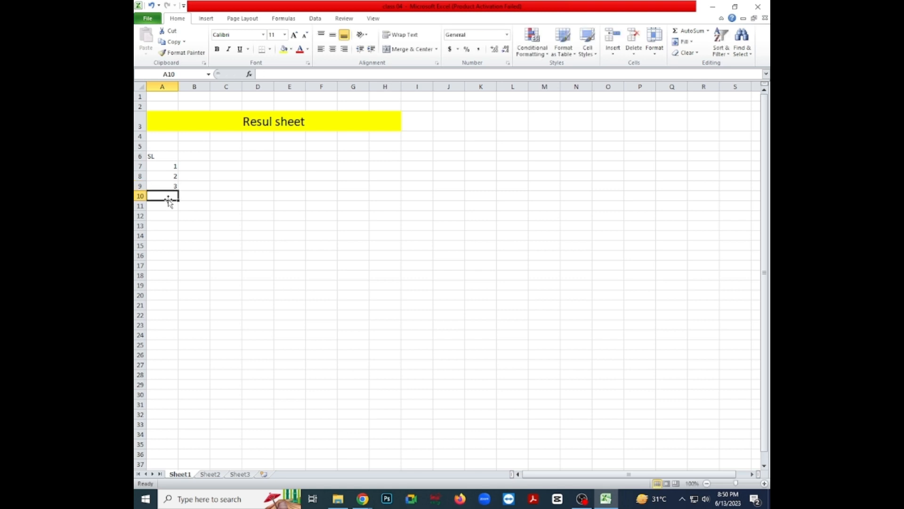
pyautogui.write('4')
pyautogui.click(169, 206)
pyautogui.write('5')
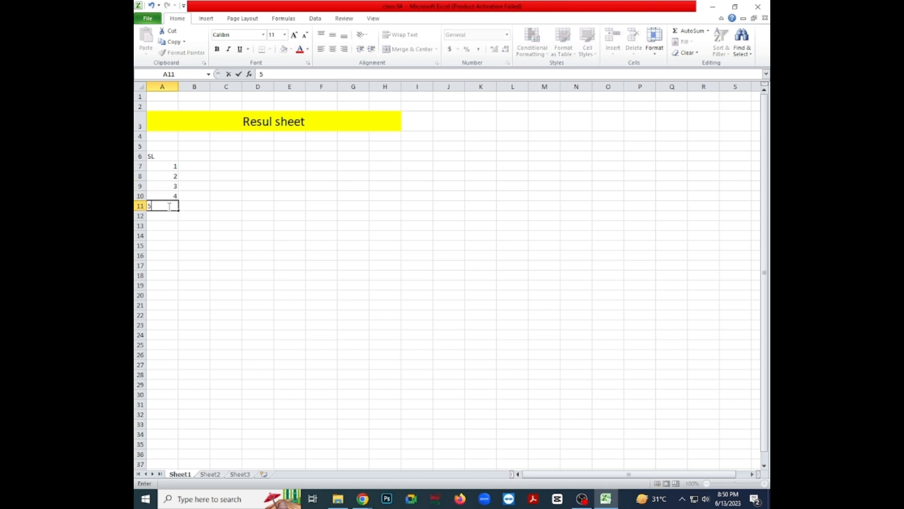
pyautogui.click(193, 168)
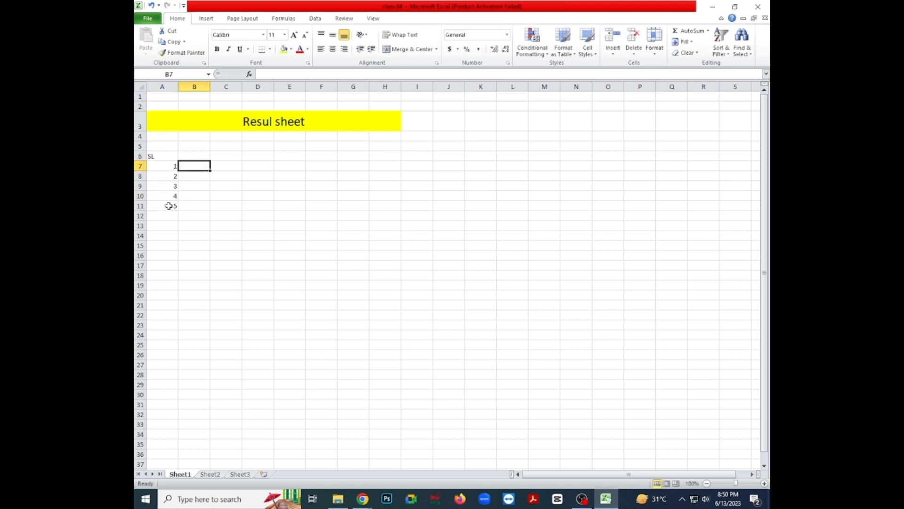
# Right-align the SL header in A6.
pyautogui.click(156, 157)
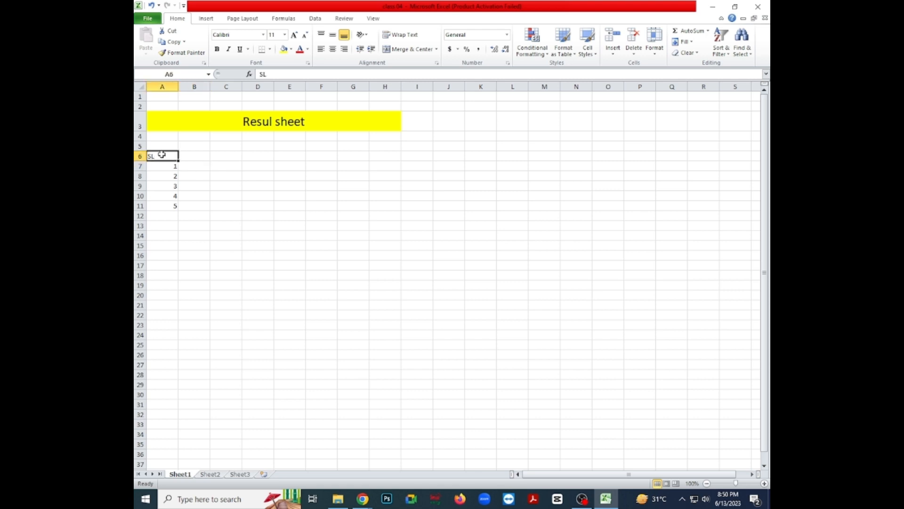
pyautogui.click(344, 49)
# Enter the header Name in B6, beside the SL header.
pyautogui.click(196, 158)
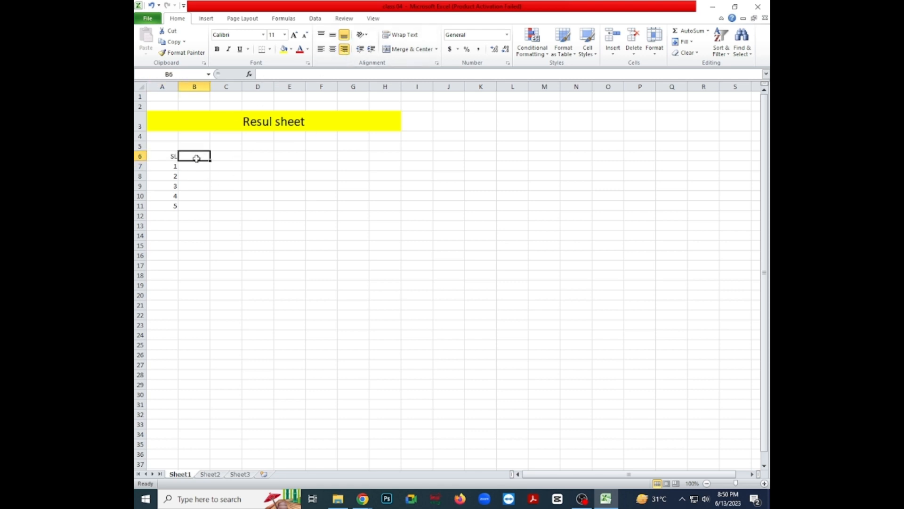
pyautogui.write('N')
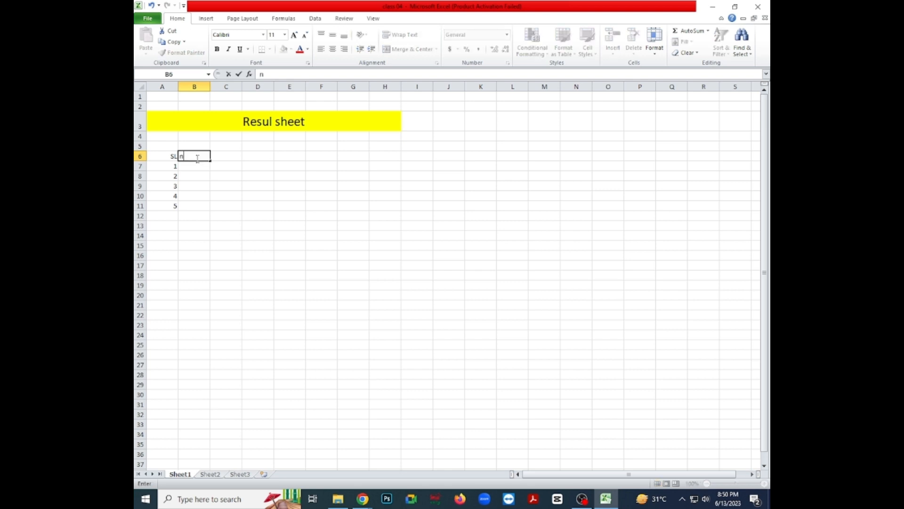
pyautogui.press('BackSpace')
pyautogui.write('Name')
# Enter the subject headers Sub1, Sub2, Sub3, Sub4 and Sub5 in C6 to G6.
pyautogui.click(227, 158)
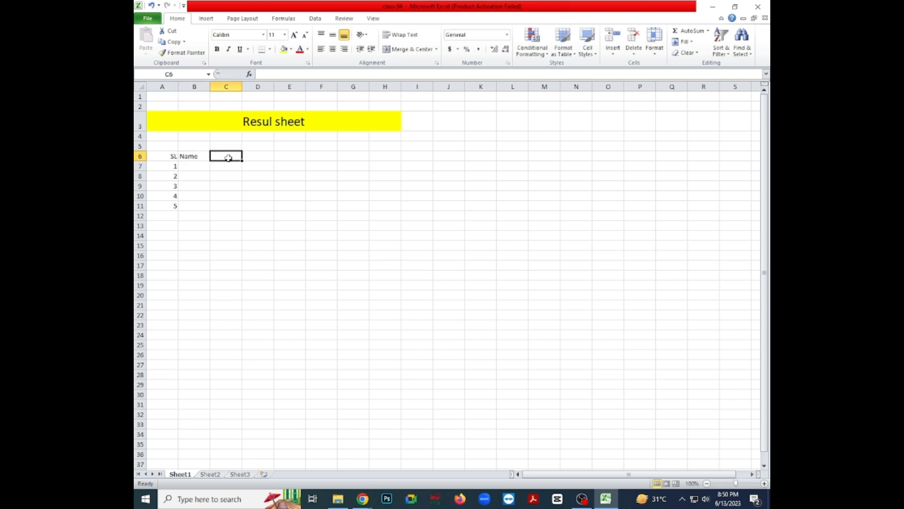
pyautogui.write('Sub1')
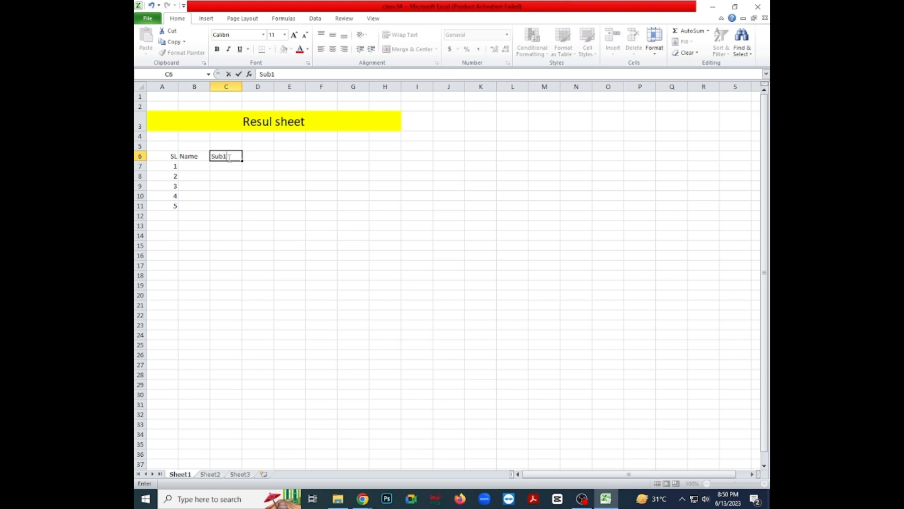
pyautogui.press('Tab')
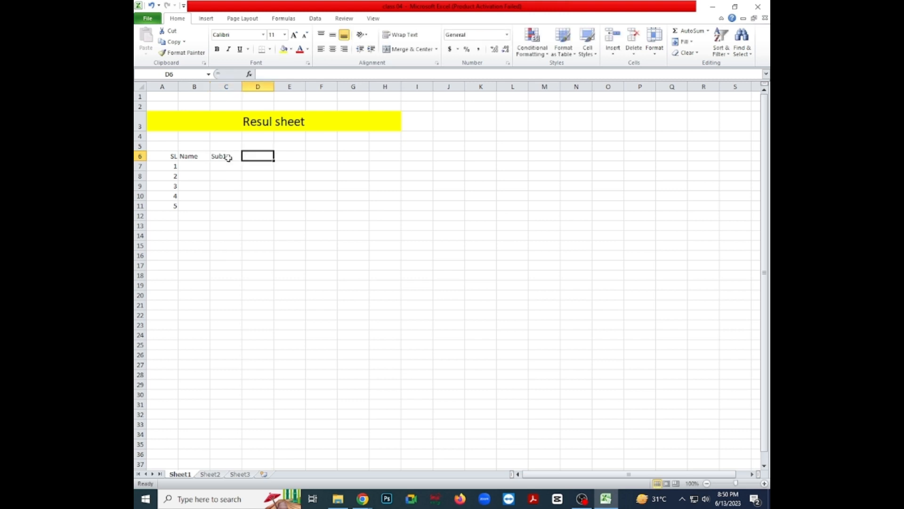
pyautogui.write('Sub')
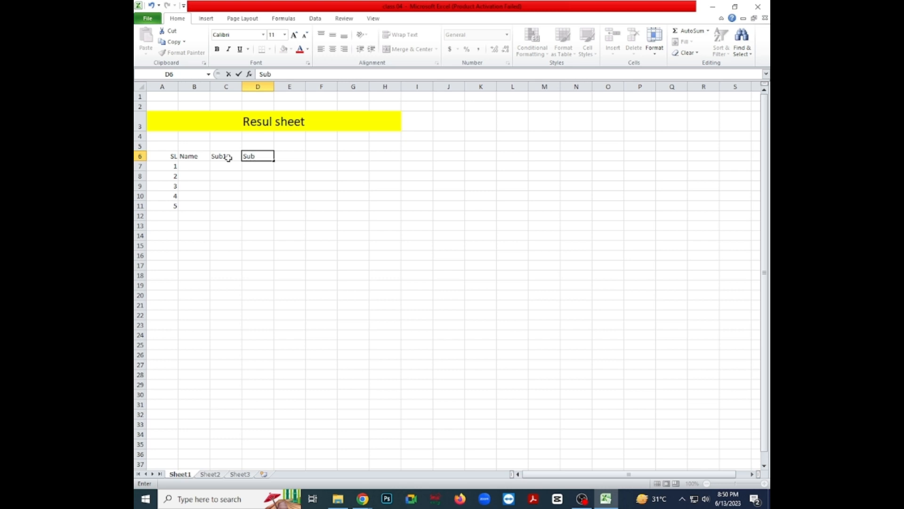
pyautogui.write('2')
pyautogui.press('Tab')
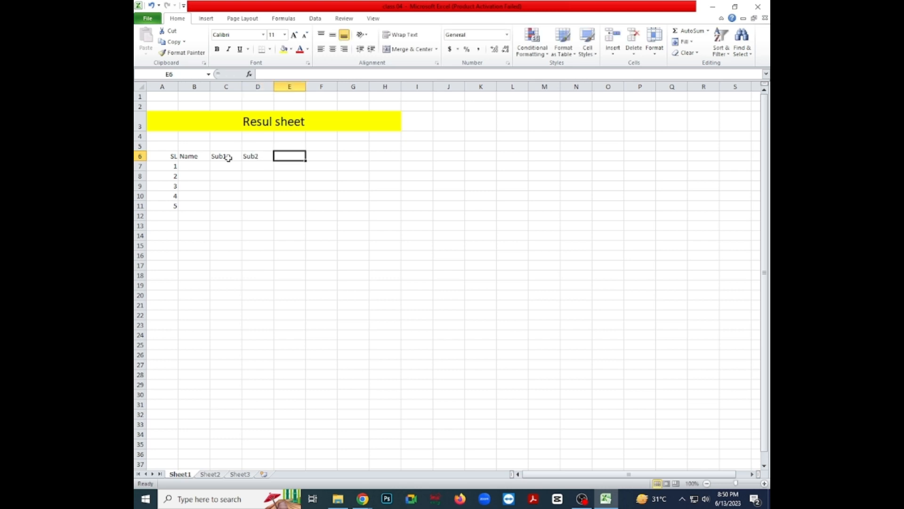
pyautogui.write('Sub')
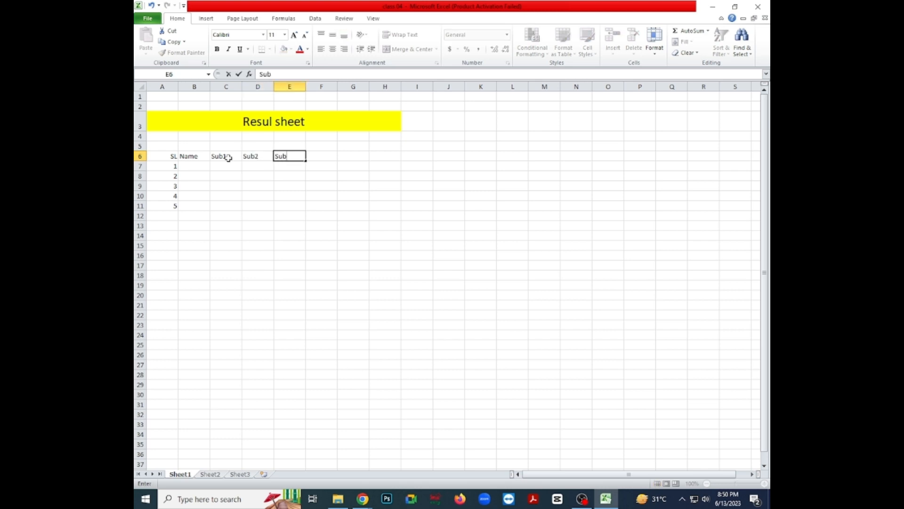
pyautogui.write('3')
pyautogui.press('Tab')
pyautogui.write('Su')
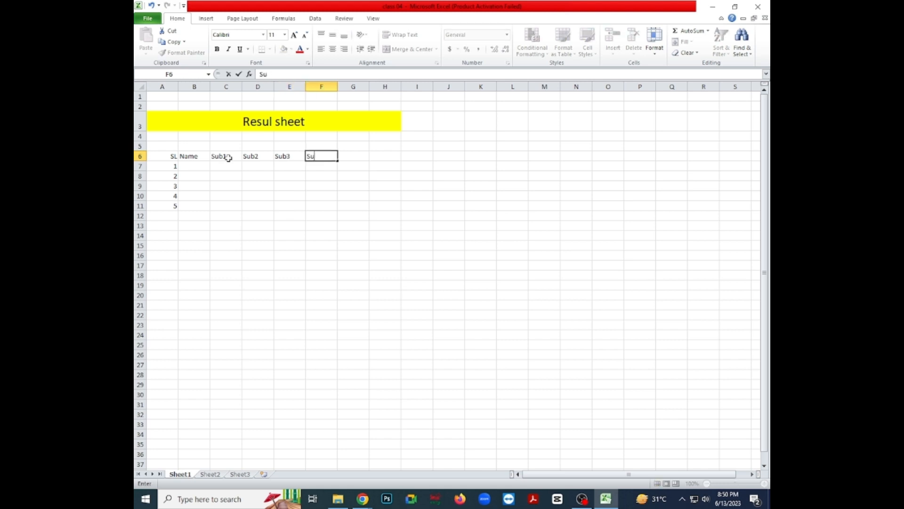
pyautogui.write('b4')
pyautogui.press('Tab')
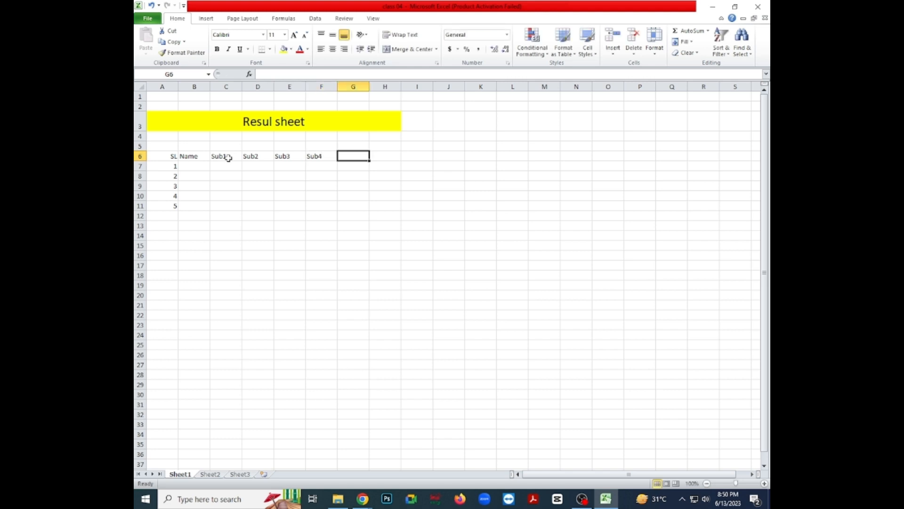
pyautogui.write('Sub5')
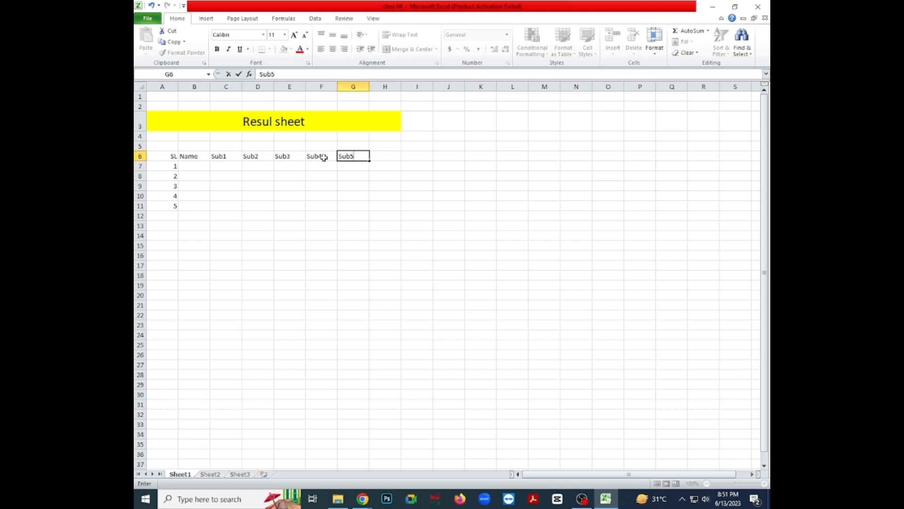
# Enter the first three students' names in B7 to B9, beside serial numbers 1 to 3.
pyautogui.click(195, 167)
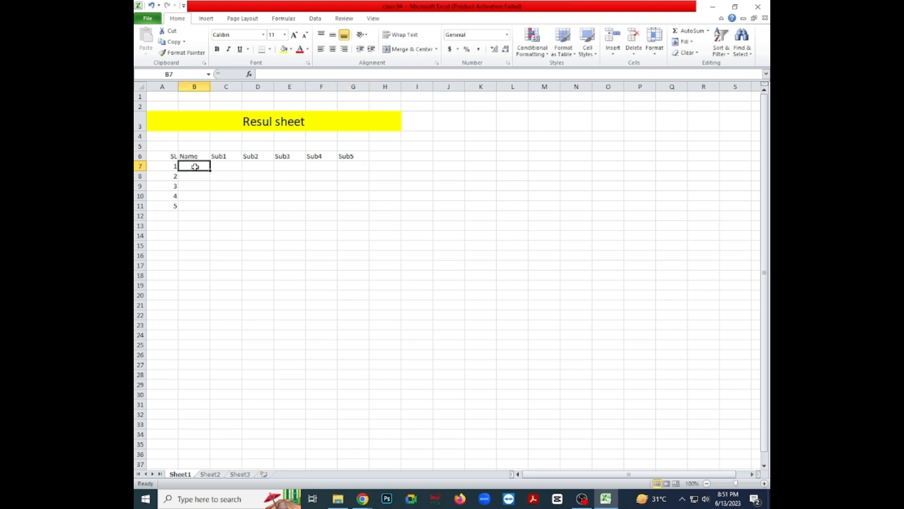
pyautogui.write('Md')
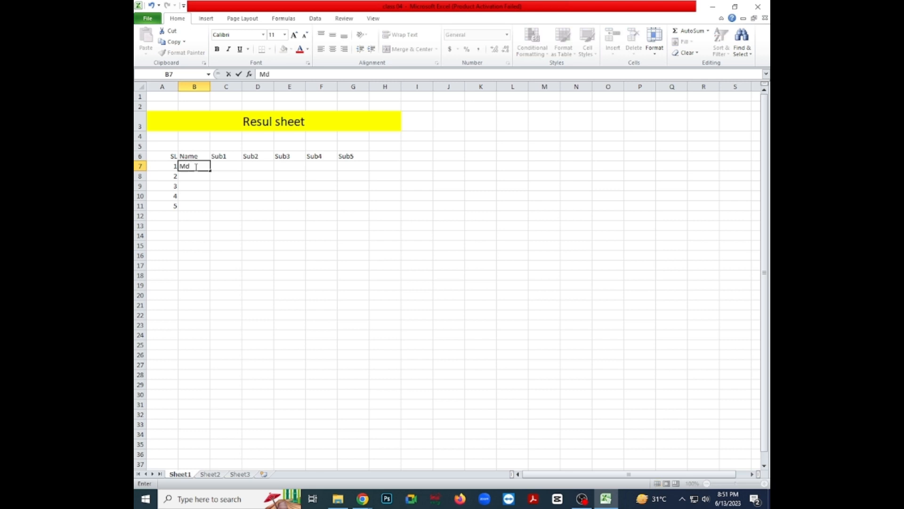
pyautogui.write(' Rou')
pyautogui.press('BackSpace')
pyautogui.write('ni')
pyautogui.press('Return')
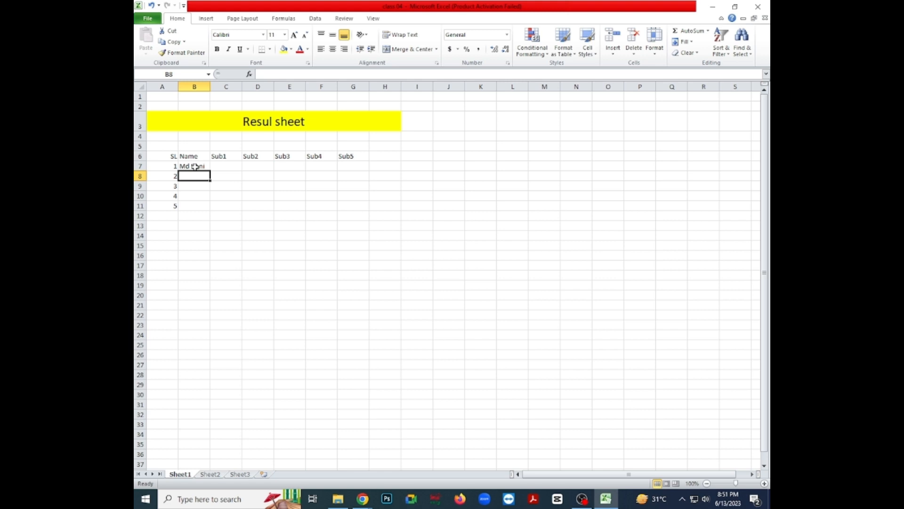
pyautogui.write('Md ')
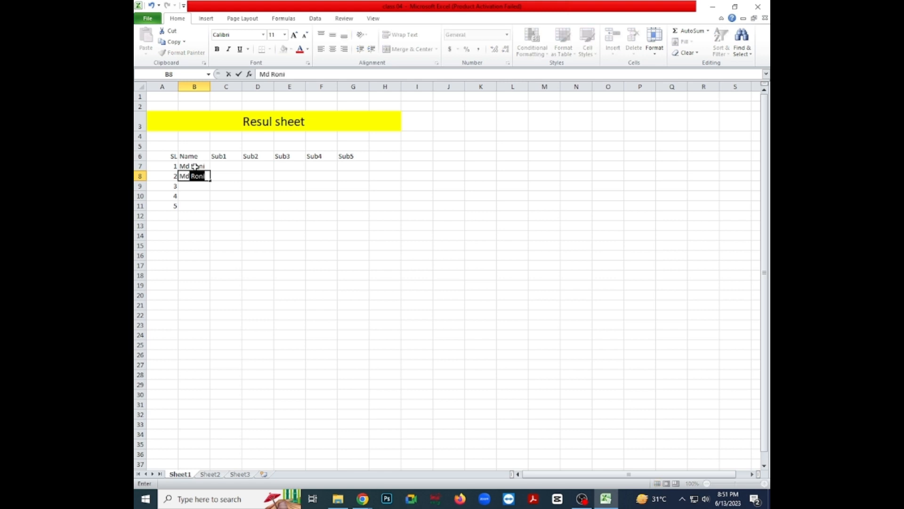
pyautogui.write('Raju')
pyautogui.press('Return')
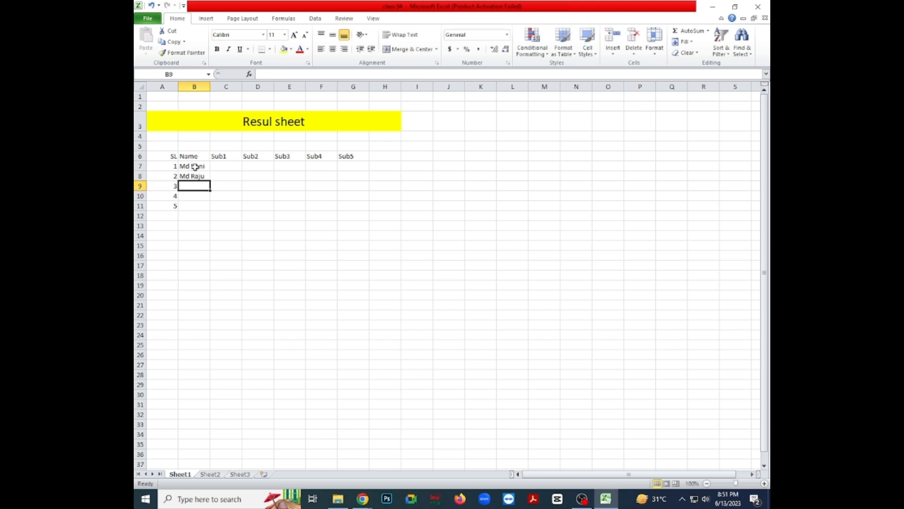
pyautogui.write('Md')
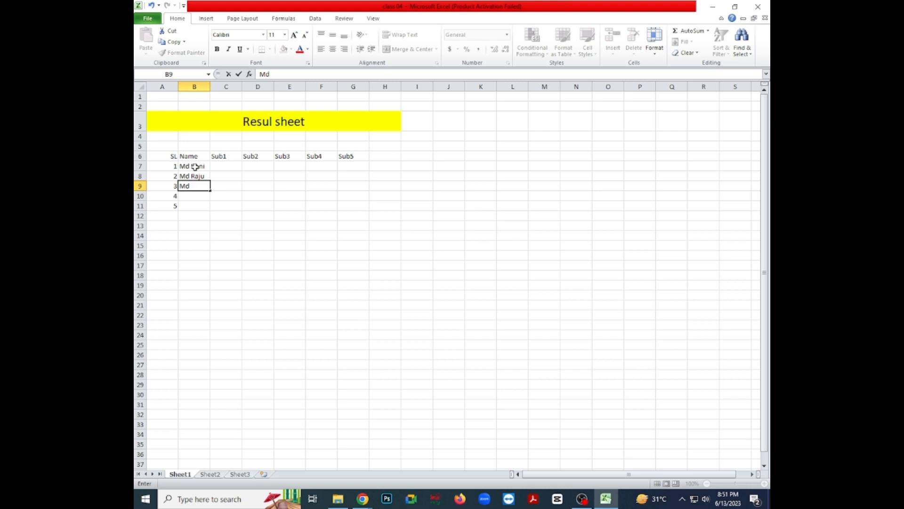
pyautogui.write(' Rakib')
pyautogui.press('Return')
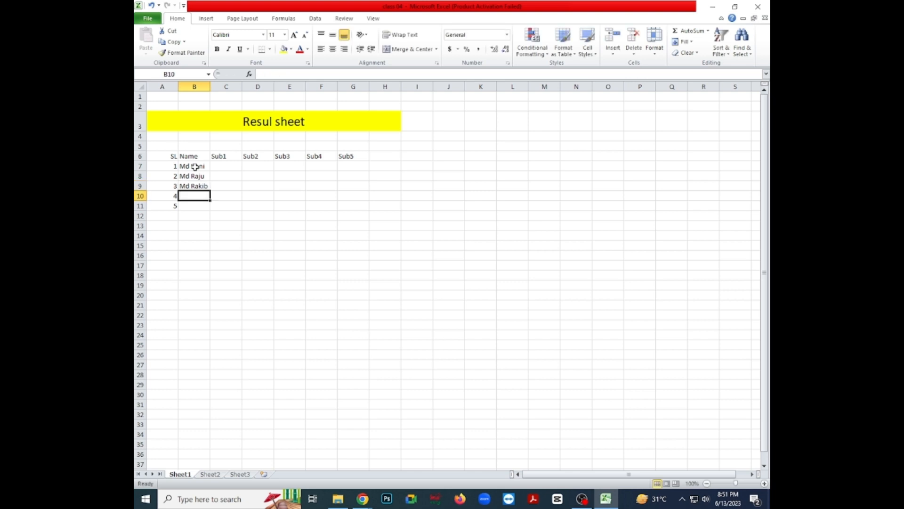
# Enter the remaining two students' names in B10 and B11, beside serial numbers 4 and 5.
pyautogui.write('MD')
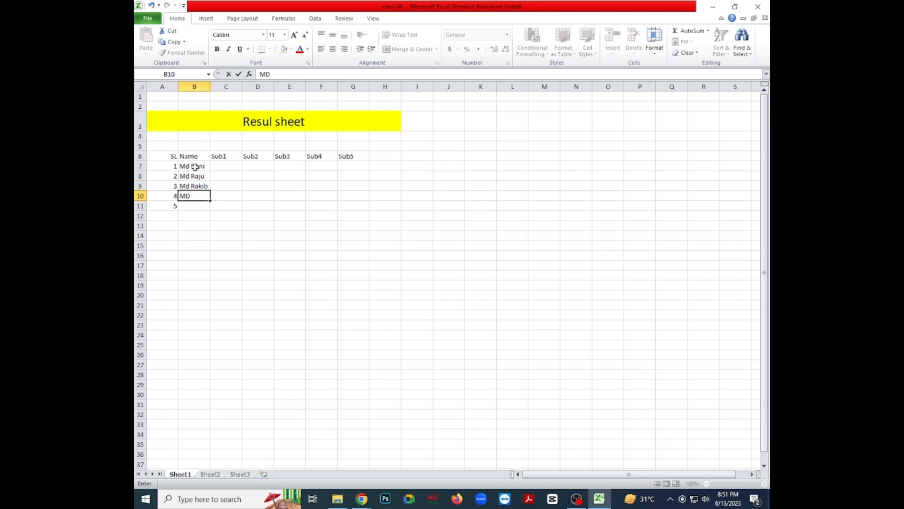
pyautogui.press('BackSpace')
pyautogui.write('d')
pyautogui.write('Res')
pyautogui.press('BackSpace')
pyautogui.press('BackSpace')
pyautogui.press('BackSpace')
pyautogui.write('R')
pyautogui.write('es')
pyautogui.press('BackSpace')
pyautogui.press('BackSpace')
pyautogui.write('asel')
pyautogui.press('Return')
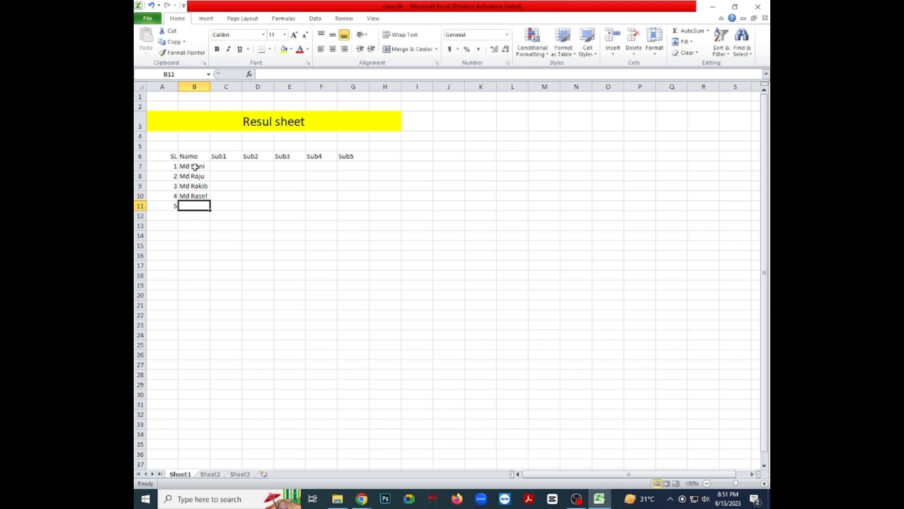
pyautogui.write('M')
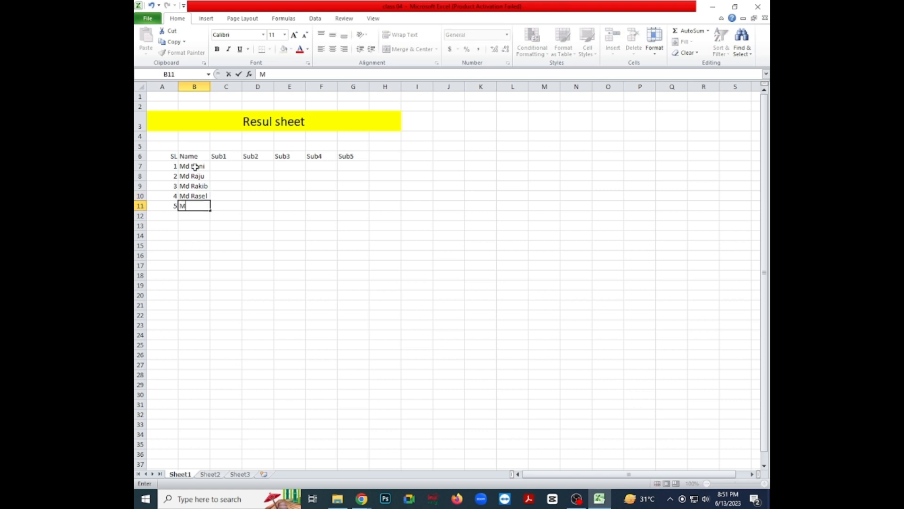
pyautogui.write('d Asif')
pyautogui.click(198, 237)
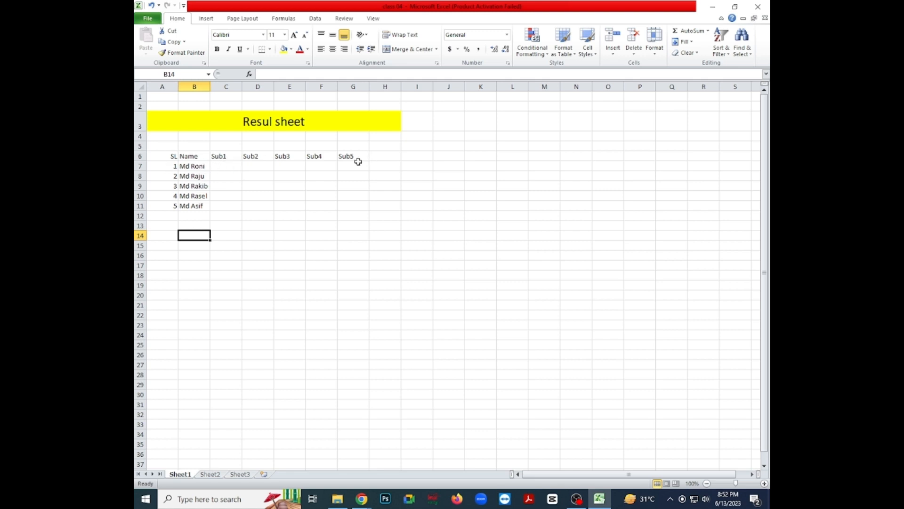
# Enter the first student's marks 85, 90, 75, 86 and 98 in C7 to G7.
pyautogui.click(227, 167)
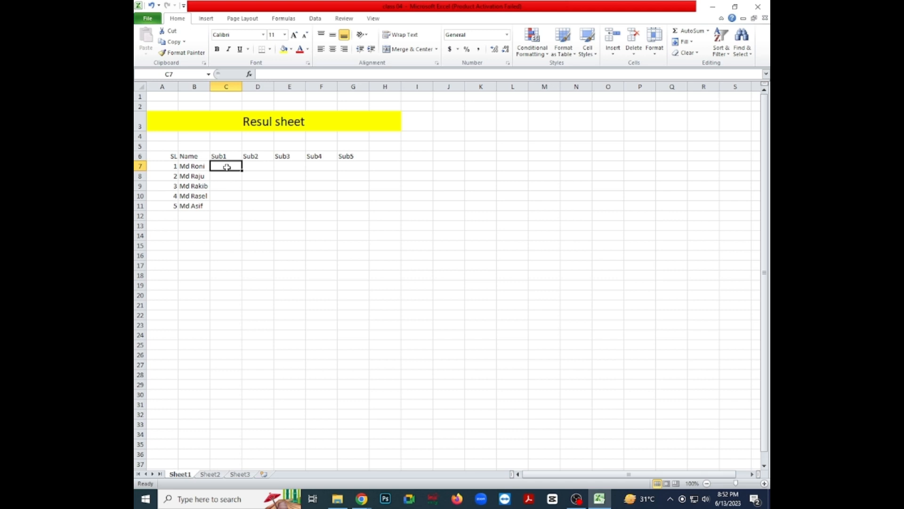
pyautogui.write('85')
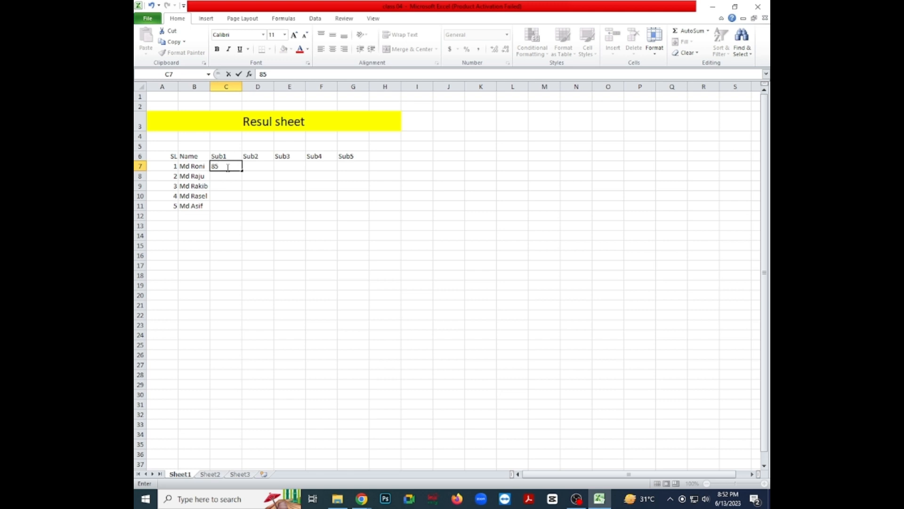
pyautogui.press('Tab')
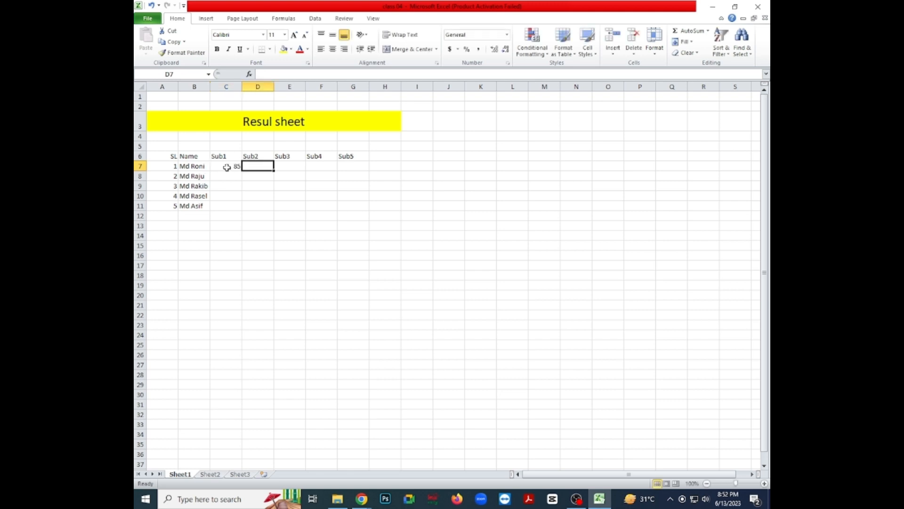
pyautogui.write('9')
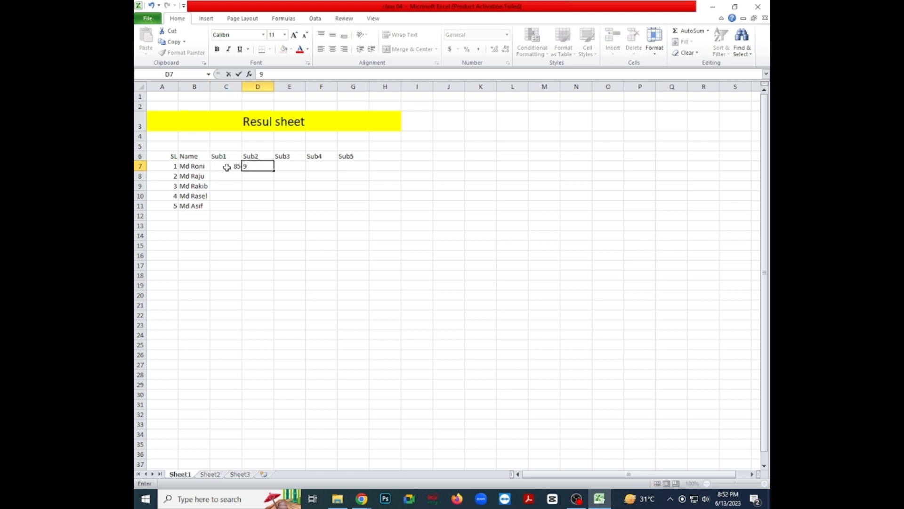
pyautogui.write('0')
pyautogui.press('Tab')
pyautogui.write('75')
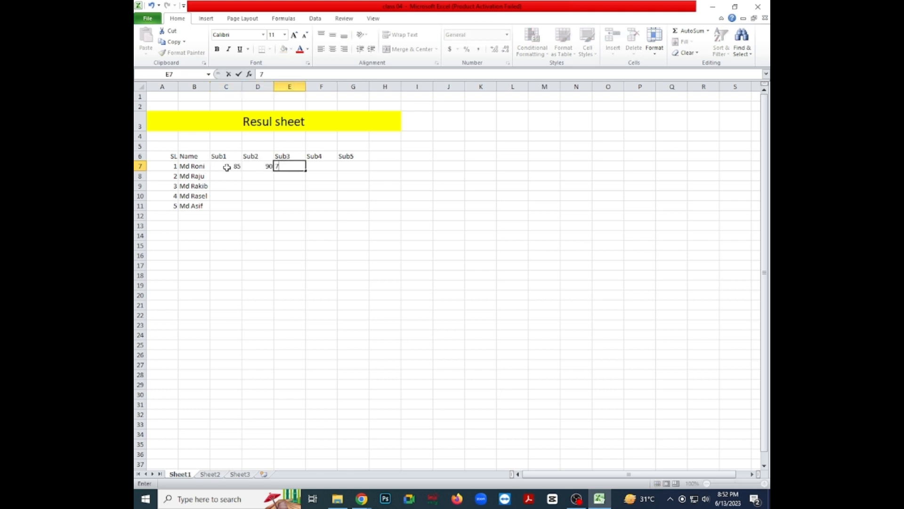
pyautogui.press('Tab')
pyautogui.write('86')
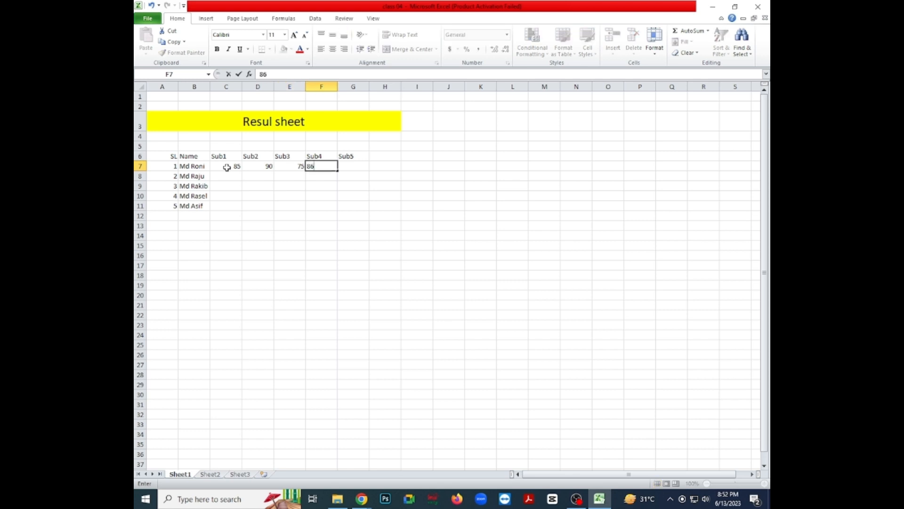
pyautogui.press('Tab')
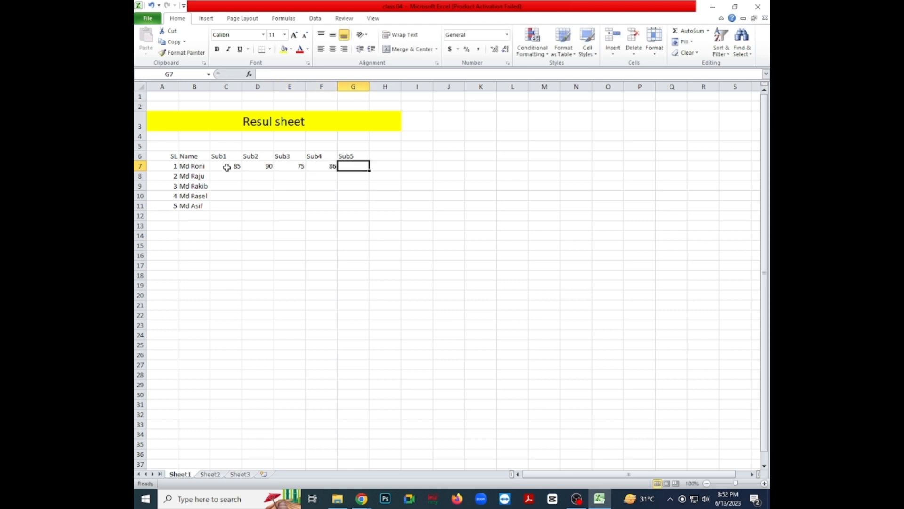
pyautogui.write('98')
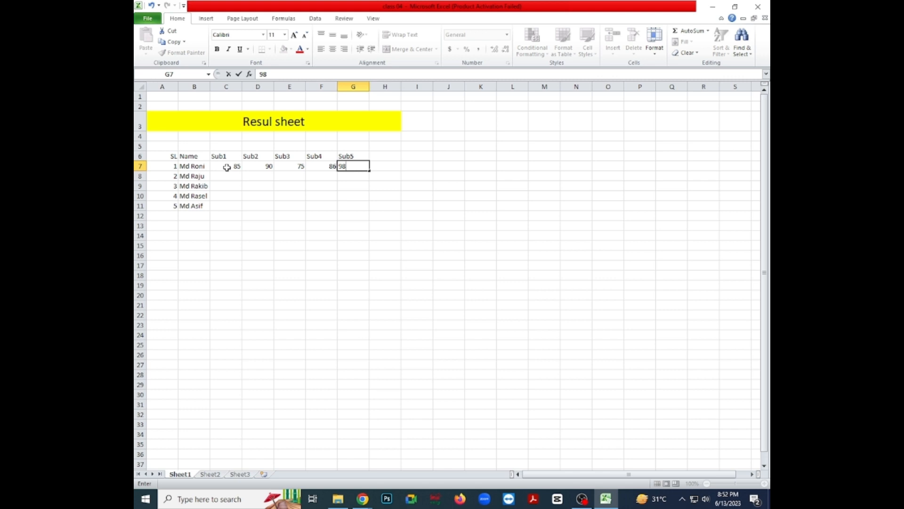
pyautogui.press('Return')
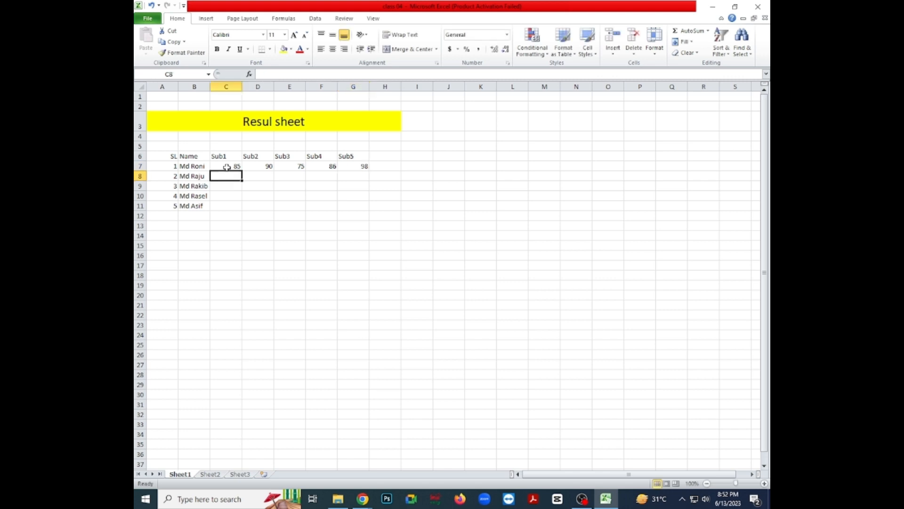
# Enter the second student's marks 65, 85, 75, 86 and 78 in C8 to G8.
pyautogui.write('65')
pyautogui.press('Tab')
pyautogui.write('85')
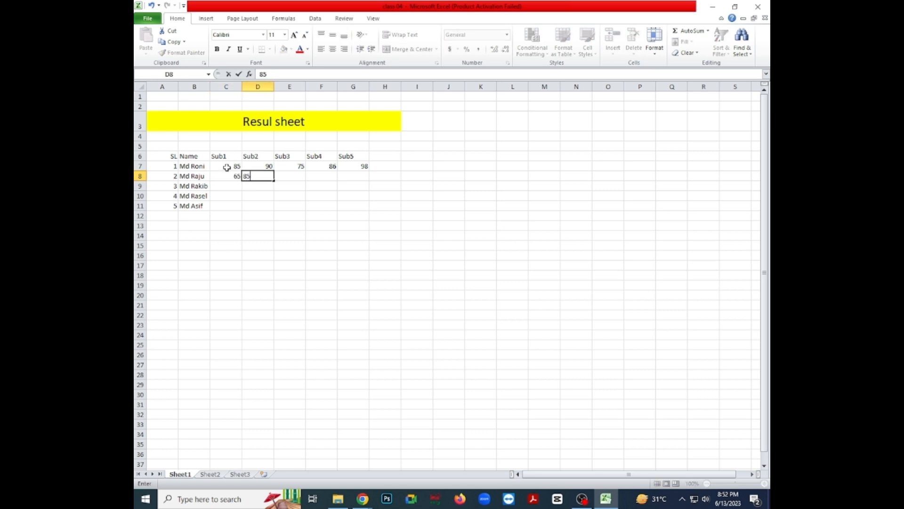
pyautogui.press('Tab')
pyautogui.write('75')
pyautogui.press('Tab')
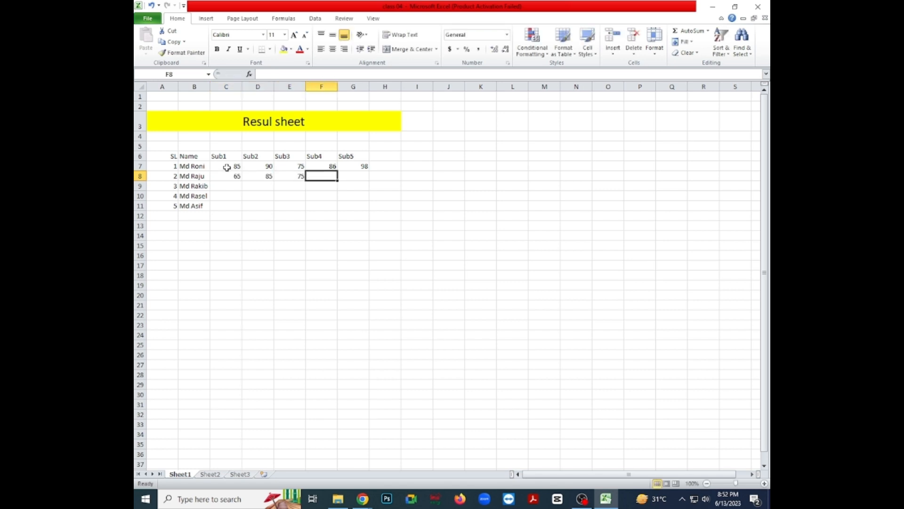
pyautogui.write('86')
pyautogui.press('Tab')
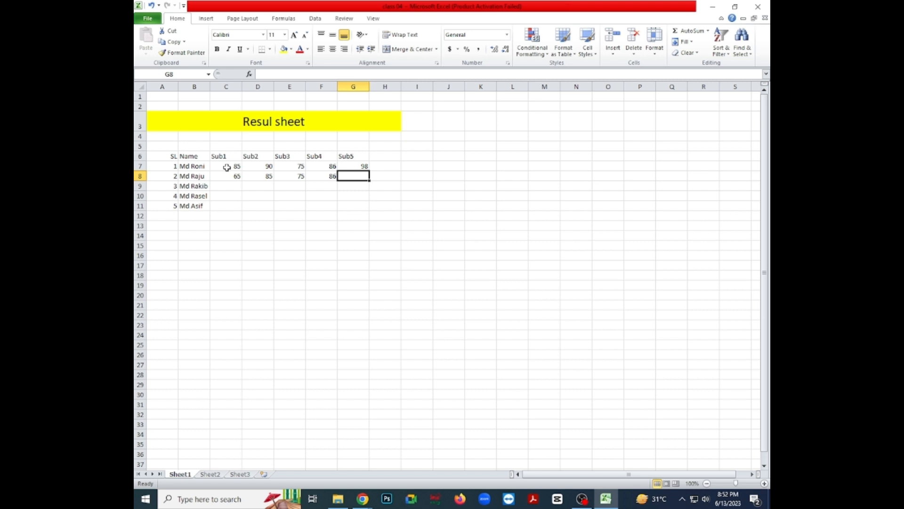
pyautogui.write('78')
pyautogui.press('Return')
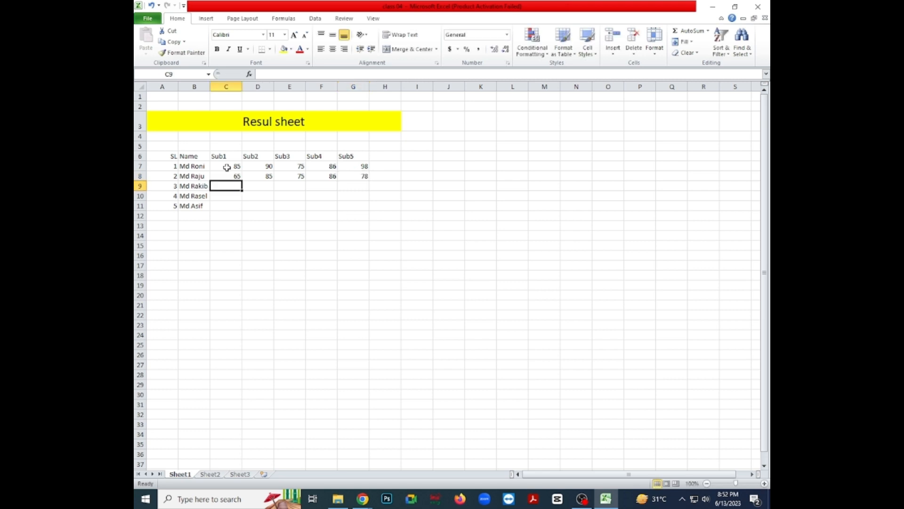
# Enter the third student's marks 95, 85, 65, 97 and 85 in C9 to G9.
pyautogui.write('98')
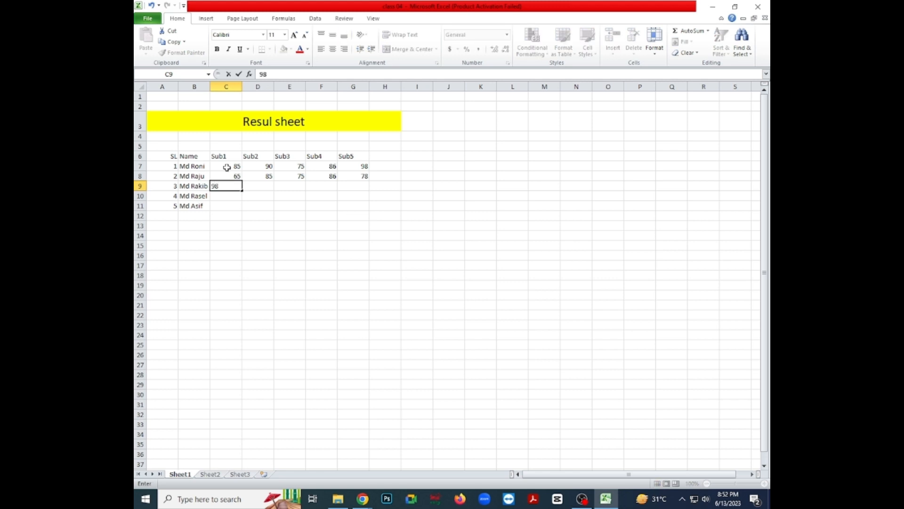
pyautogui.press('BackSpace')
pyautogui.write('5')
pyautogui.press('Tab')
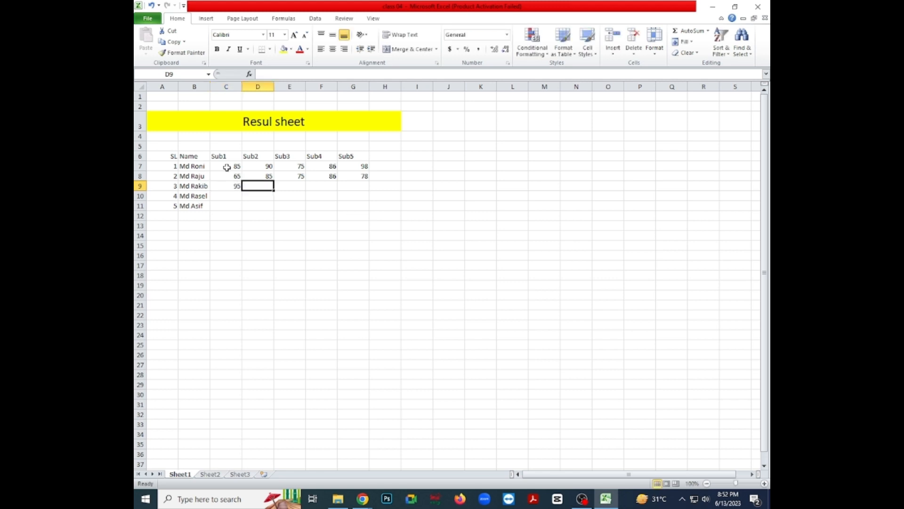
pyautogui.write('85')
pyautogui.press('Tab')
pyautogui.write('65')
pyautogui.press('Tab')
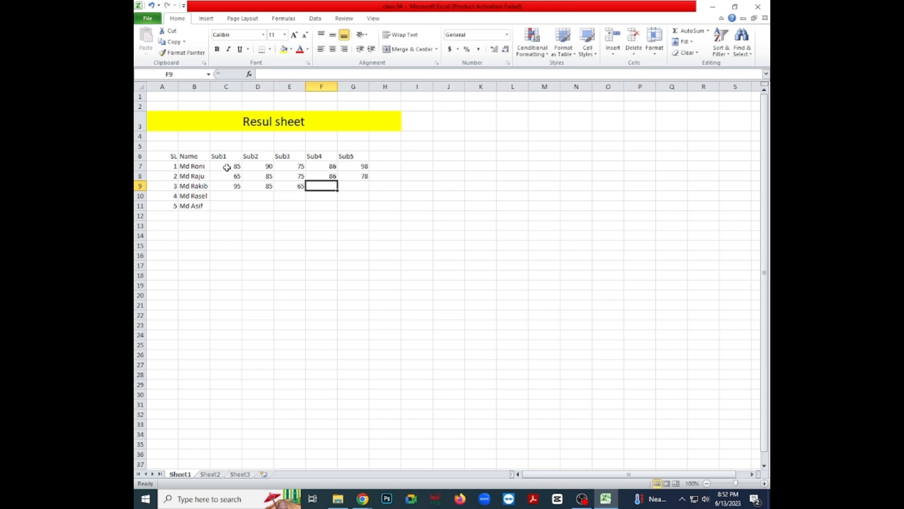
pyautogui.write('9')
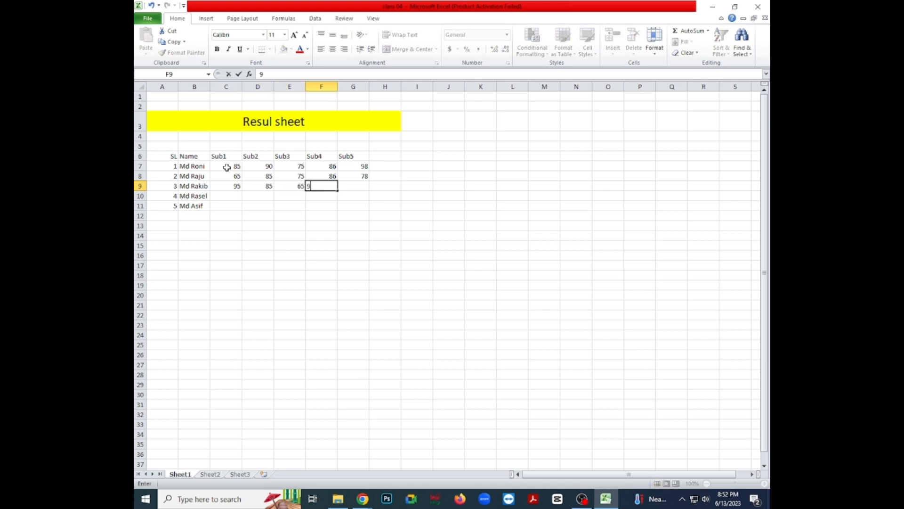
pyautogui.write('7')
pyautogui.press('Tab')
pyautogui.write('85')
pyautogui.press('Tab')
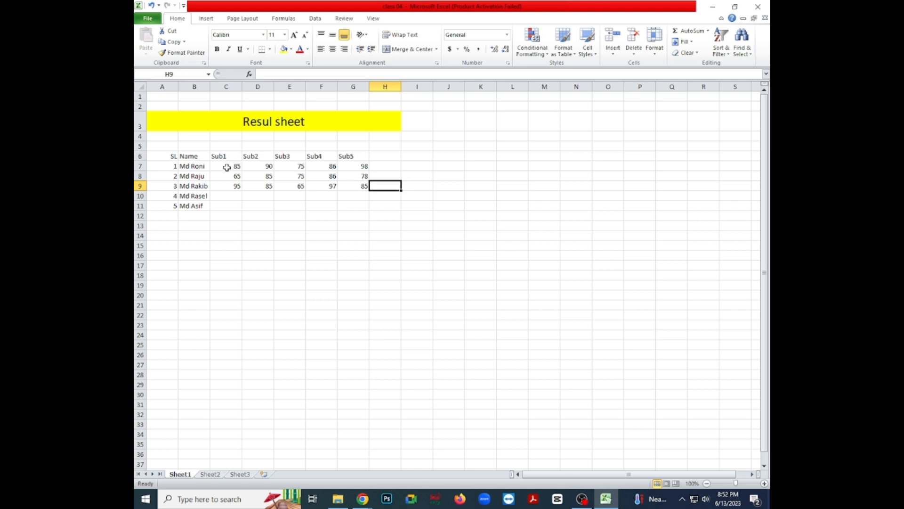
# Enter the fourth student's marks 78, 89, 74, 85 and 86 in C10 to G10.
pyautogui.click(224, 194)
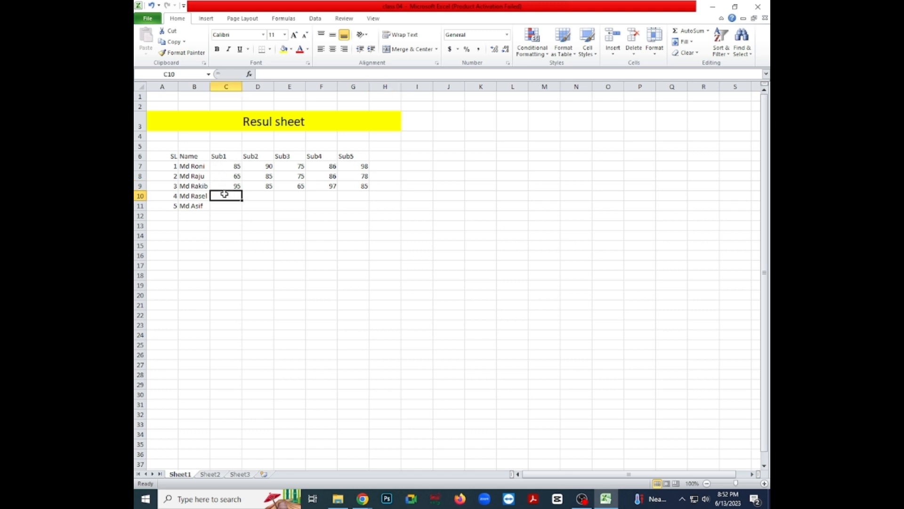
pyautogui.write('78')
pyautogui.press('Tab')
pyautogui.write('89')
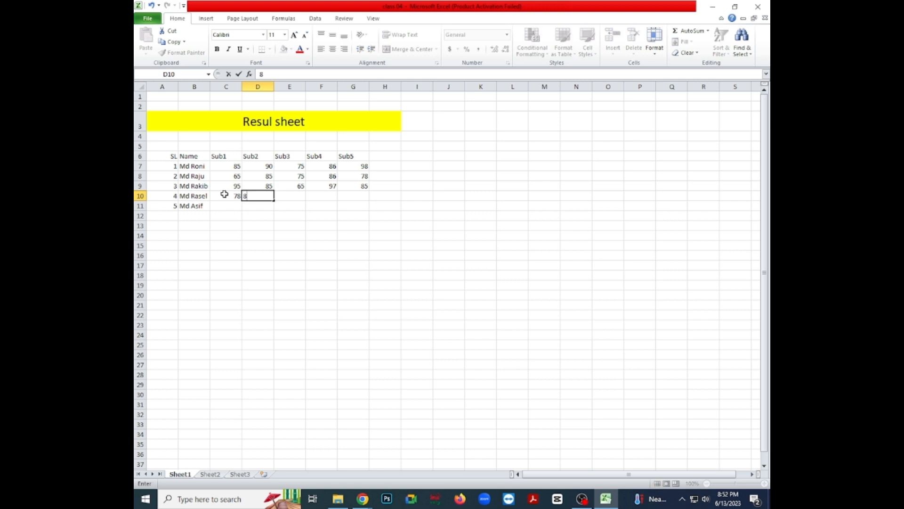
pyautogui.press('Tab')
pyautogui.write('74')
pyautogui.press('Tab')
pyautogui.write('85')
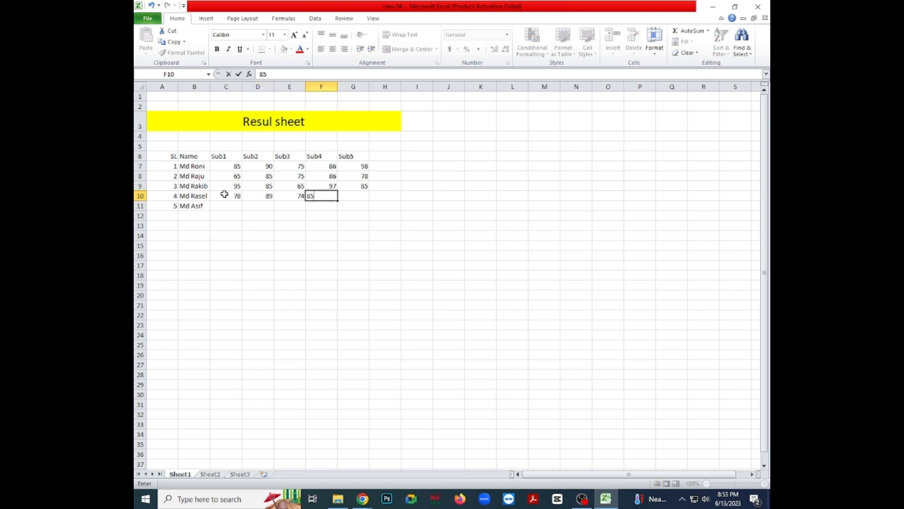
pyautogui.press('Tab')
pyautogui.write('8')
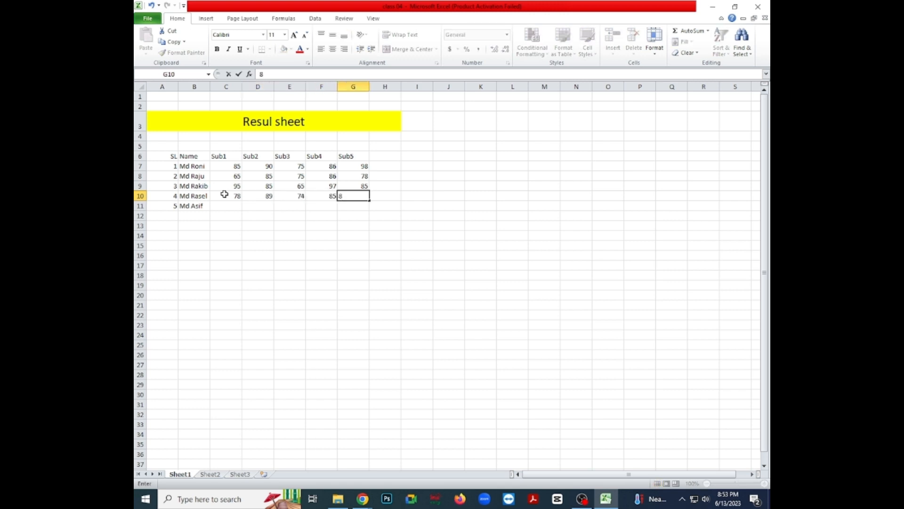
pyautogui.write('6')
pyautogui.press('Return')
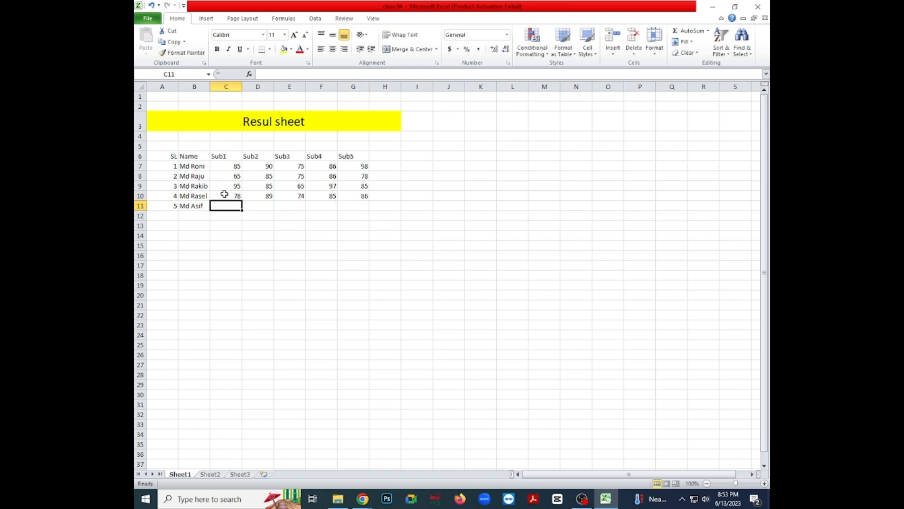
# Enter the fifth student's marks 86, 95, 65, 85 and 74 in C11 to G11.
pyautogui.write('86')
pyautogui.press('Tab')
pyautogui.write('9')
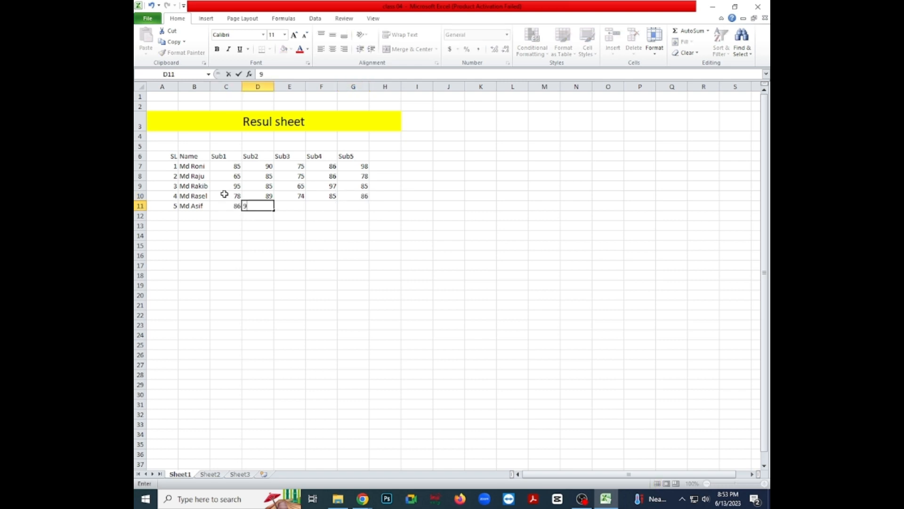
pyautogui.write('5')
pyautogui.press('Tab')
pyautogui.write('3')
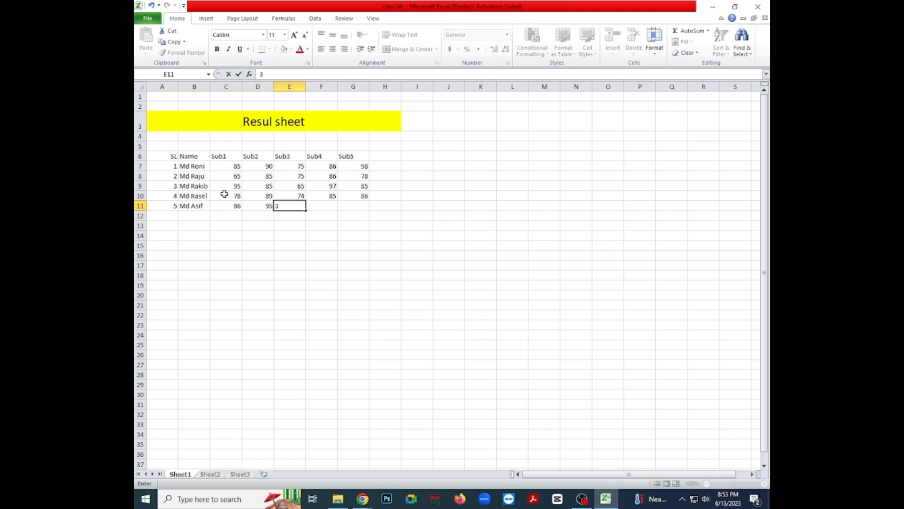
pyautogui.press('BackSpace')
pyautogui.write('65')
pyautogui.press('Tab')
pyautogui.write('85')
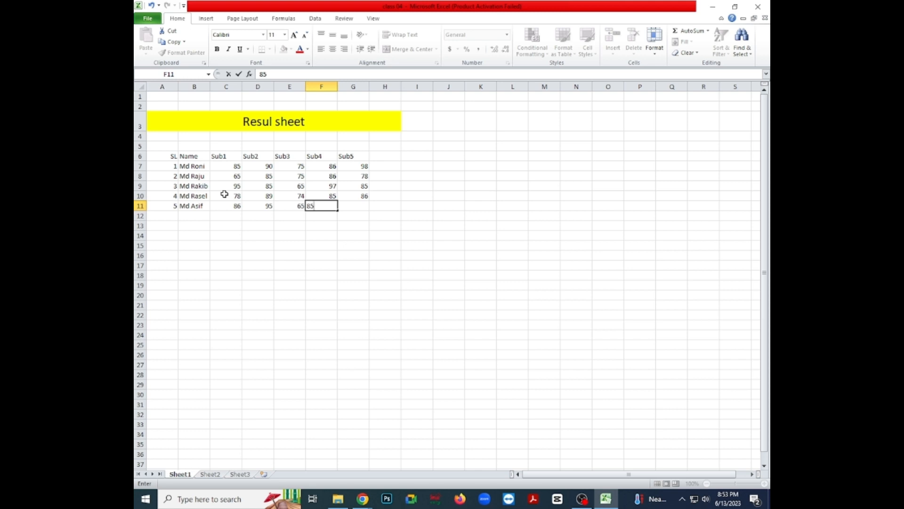
pyautogui.press('Tab')
pyautogui.write('74')
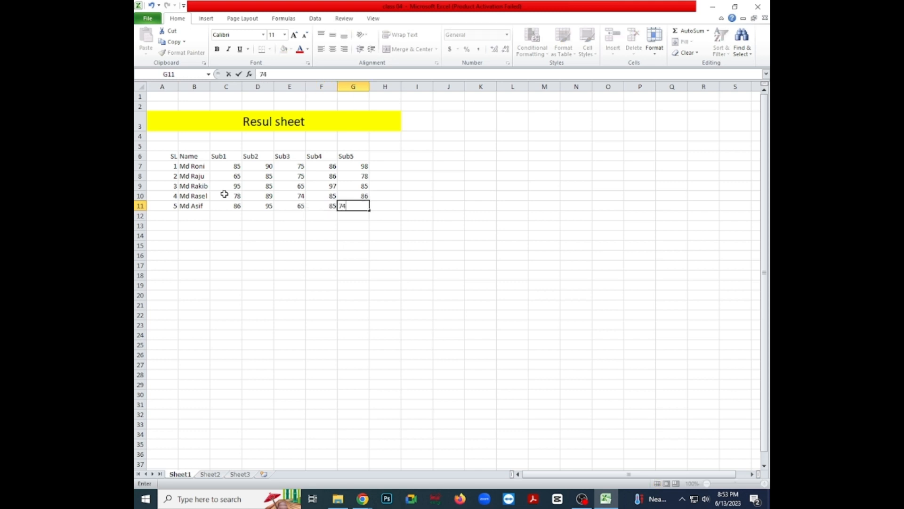
pyautogui.click(238, 235)
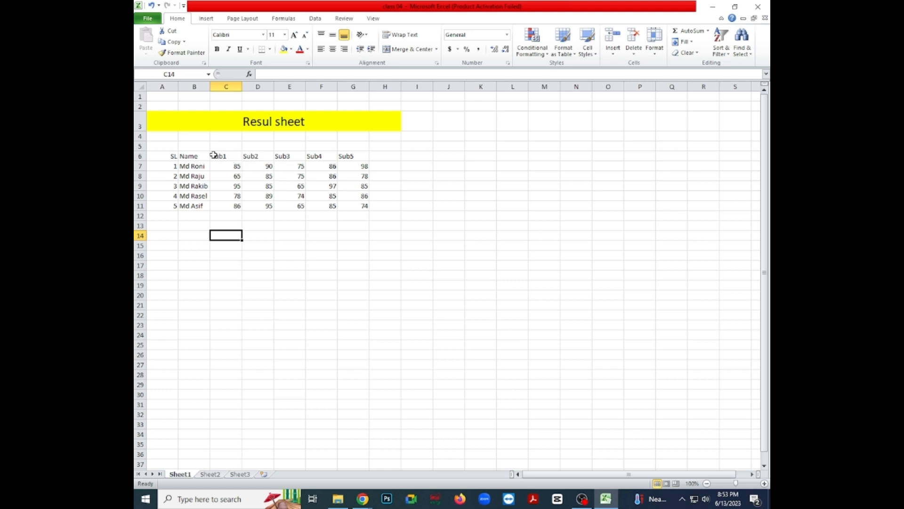
# Right-align the Sub1 to Sub5 headings in C6 to G6.
pyautogui.moveTo(215, 156); pyautogui.dragTo(349, 156)
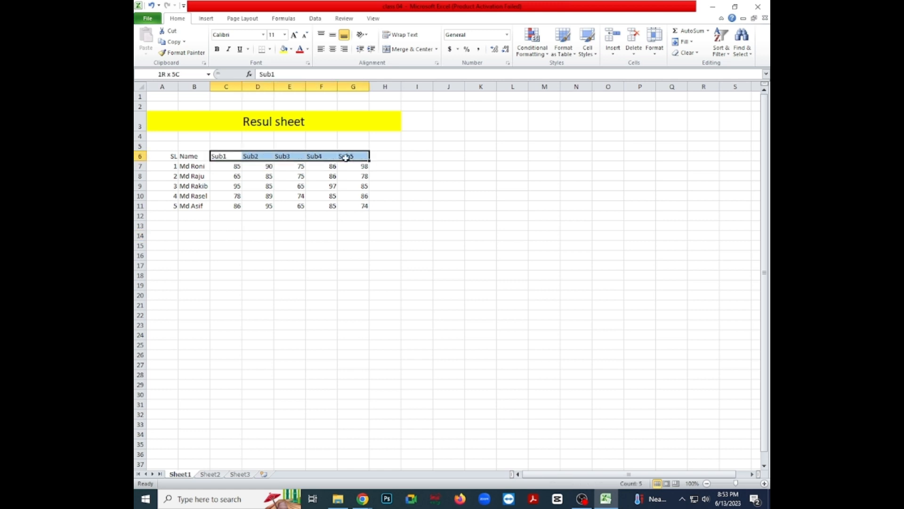
pyautogui.click(345, 49)
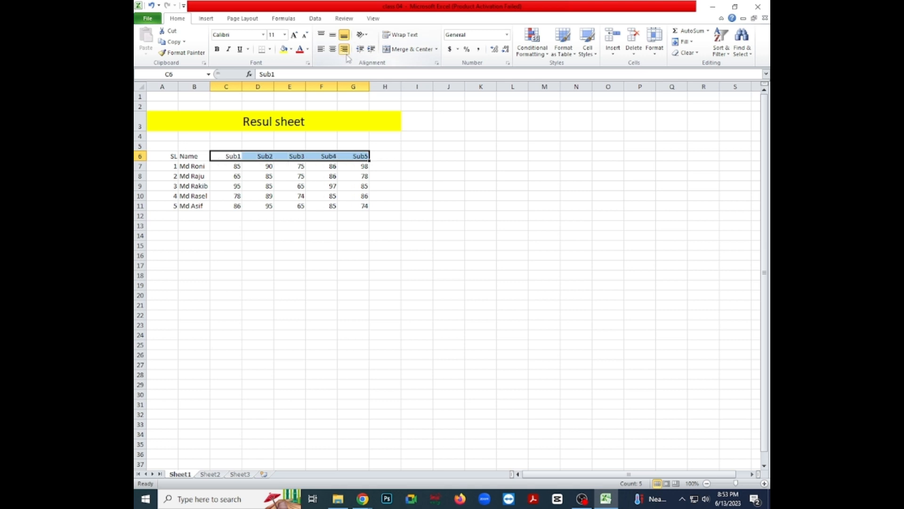
pyautogui.click(386, 157)
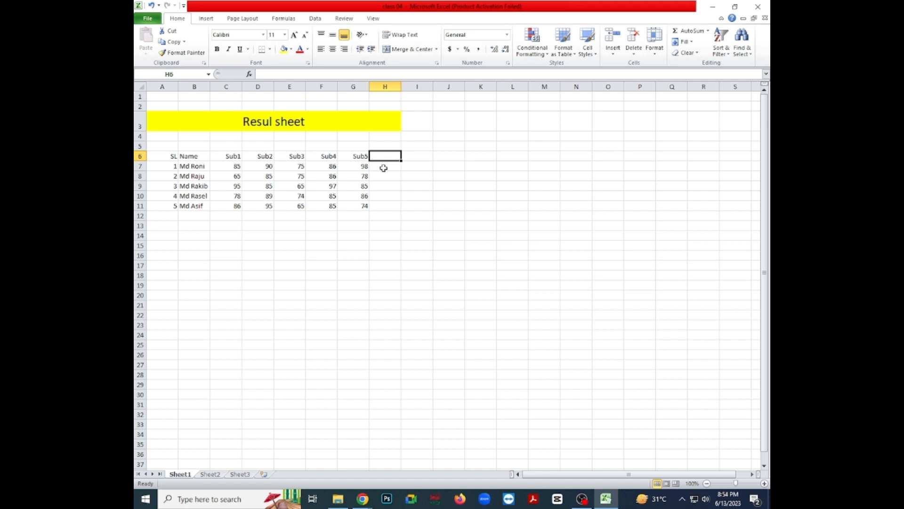
# Add the headings Total and Average in I6 and J6, leaving column H empty after the subjects.
pyautogui.click(411, 157)
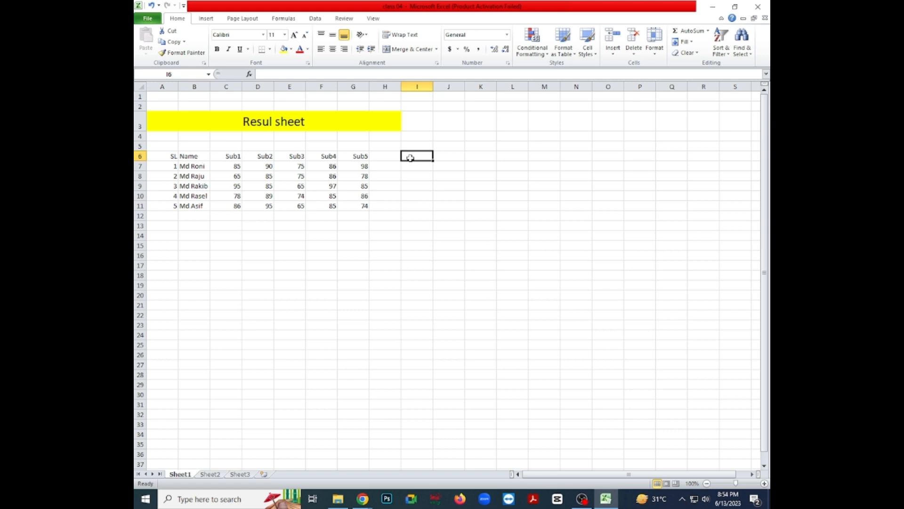
pyautogui.write('Total')
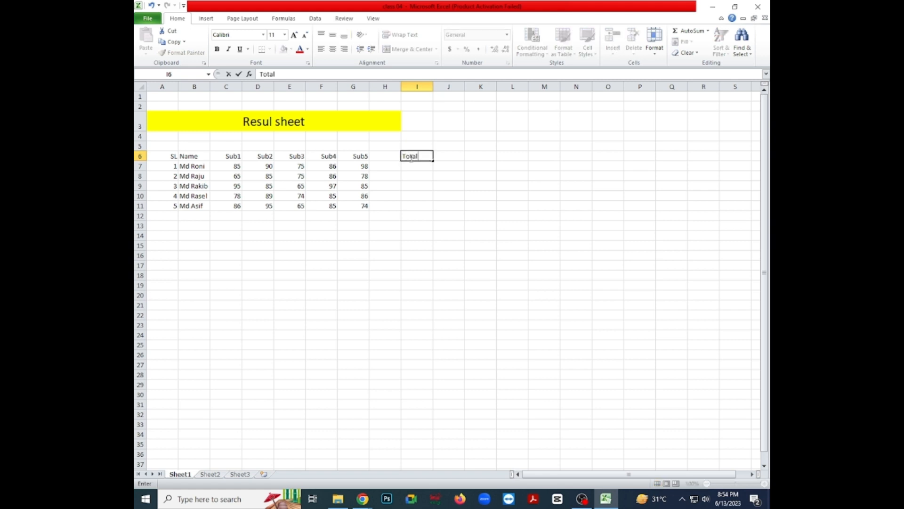
pyautogui.press('Tab')
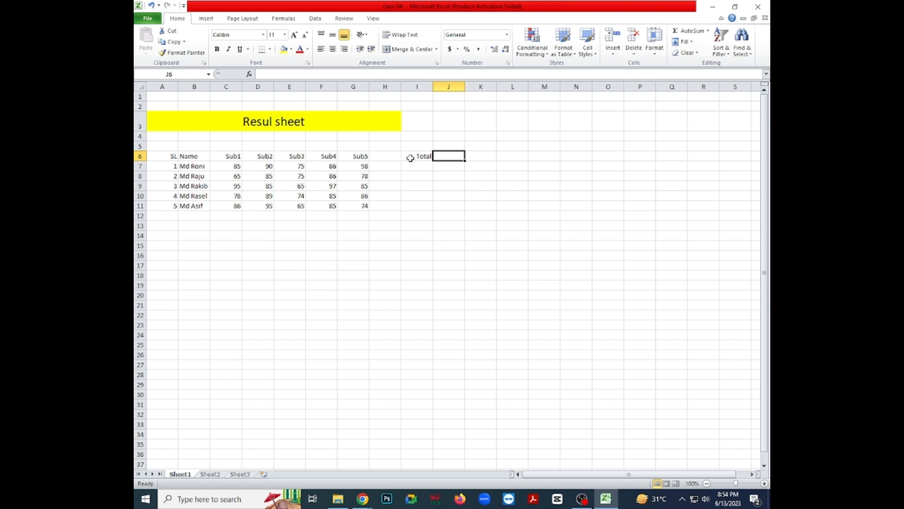
pyautogui.write('Aver')
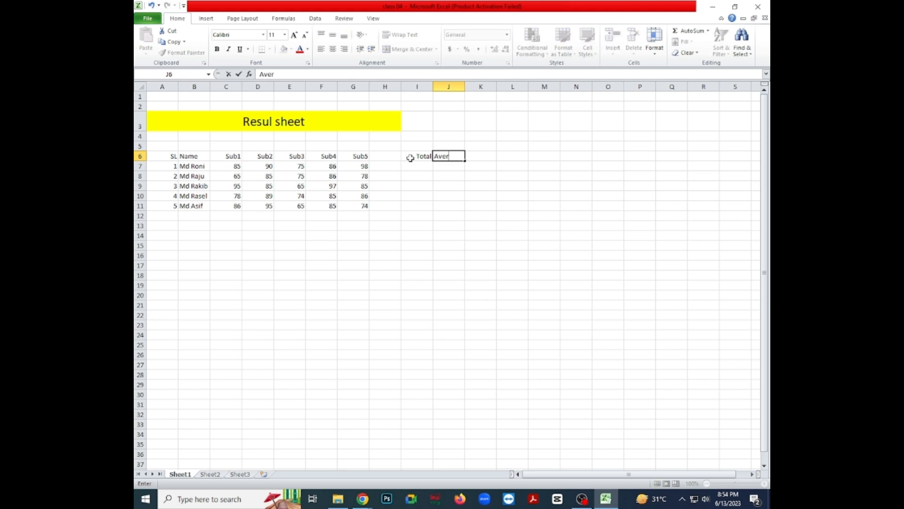
pyautogui.write('age')
pyautogui.press('Tab')
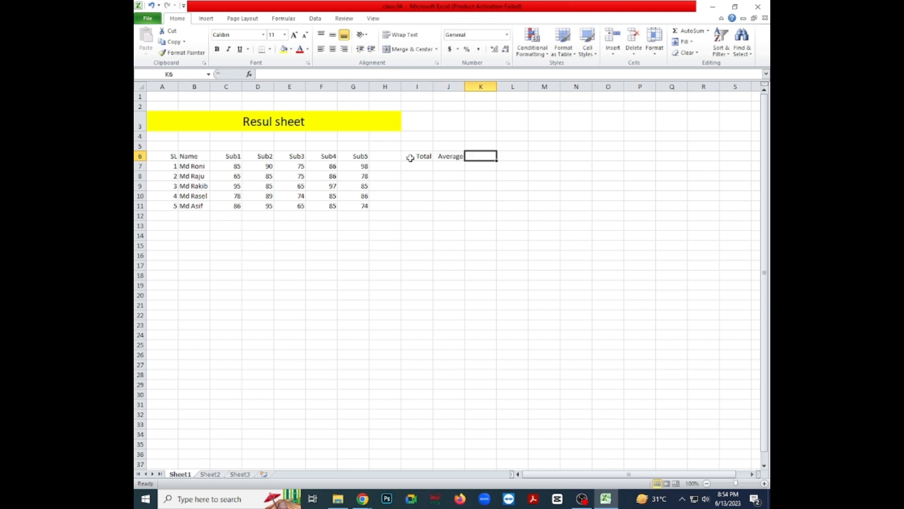
# Add the headings Max, Min and GPA in K6, L6 and M6.
pyautogui.write('Ma')
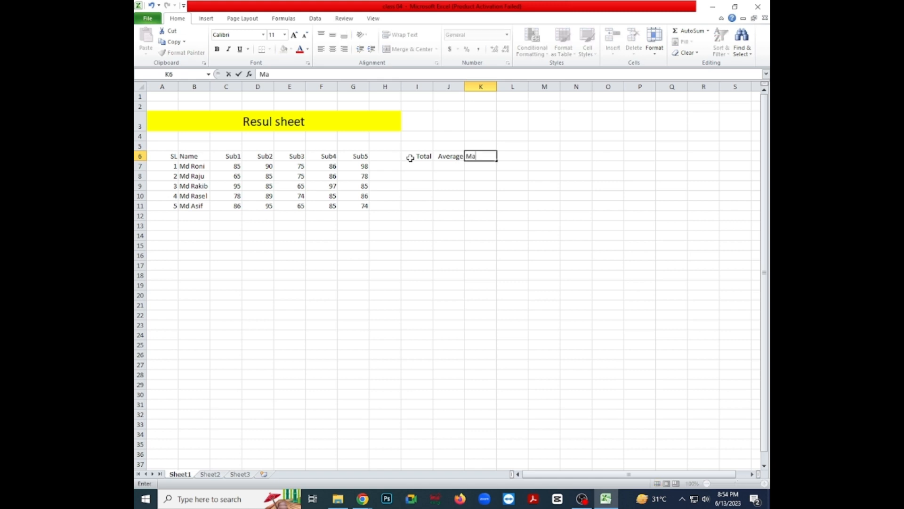
pyautogui.write('x')
pyautogui.press('Tab')
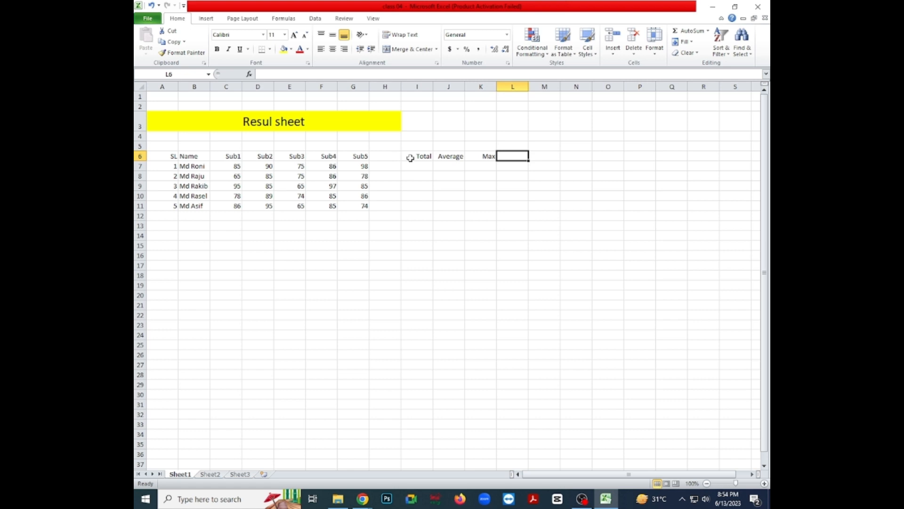
pyautogui.write('Min')
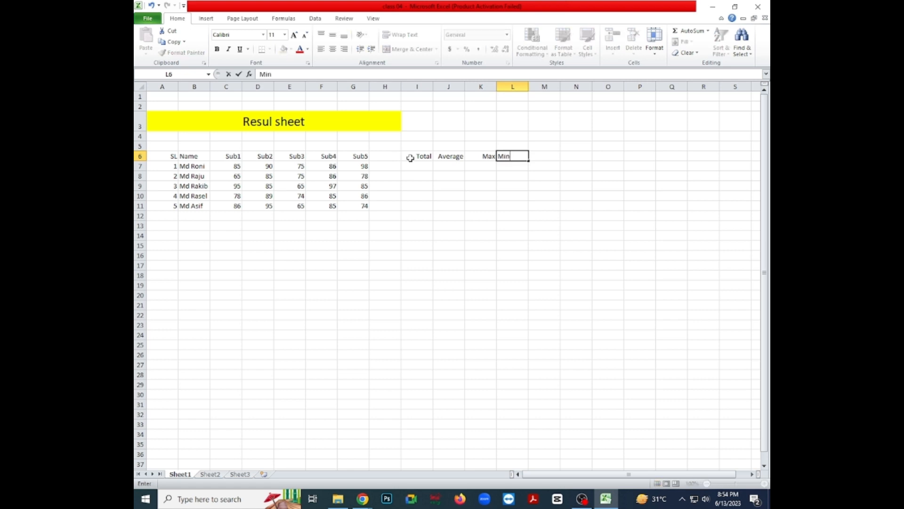
pyautogui.press('Tab')
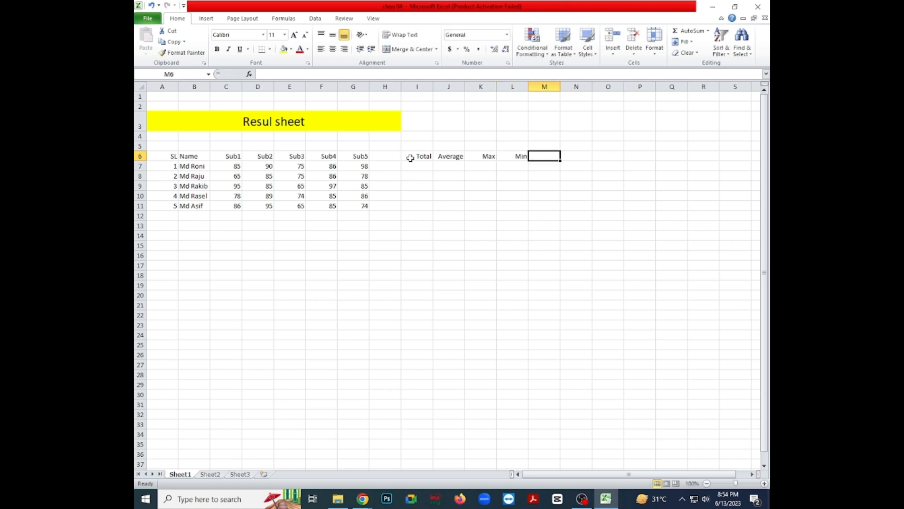
pyautogui.write('GPA')
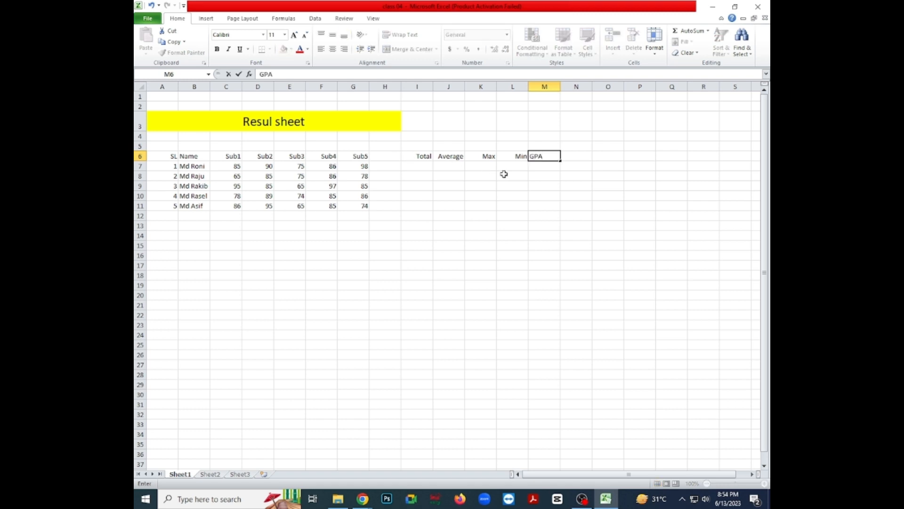
pyautogui.click(530, 206)
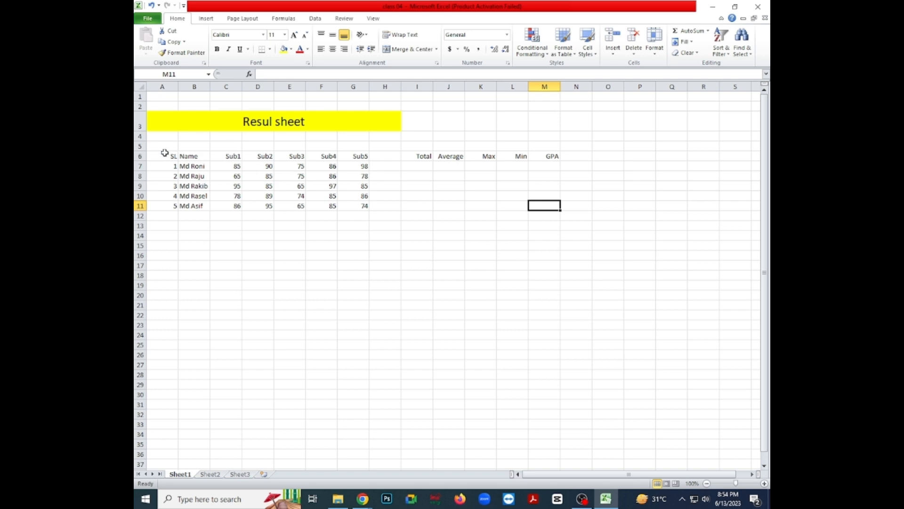
# Fill the heading row from A6 to M6 with grey.
pyautogui.moveTo(160, 156); pyautogui.dragTo(551, 157)
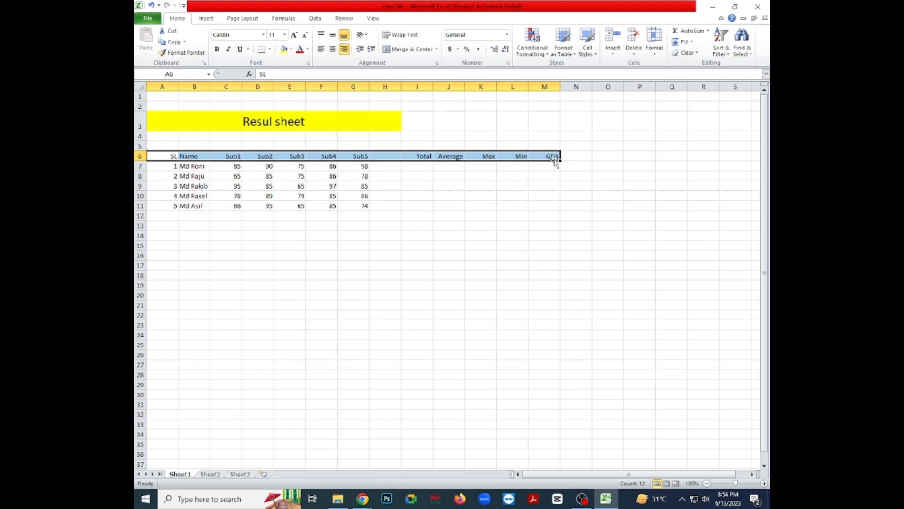
pyautogui.click(291, 49)
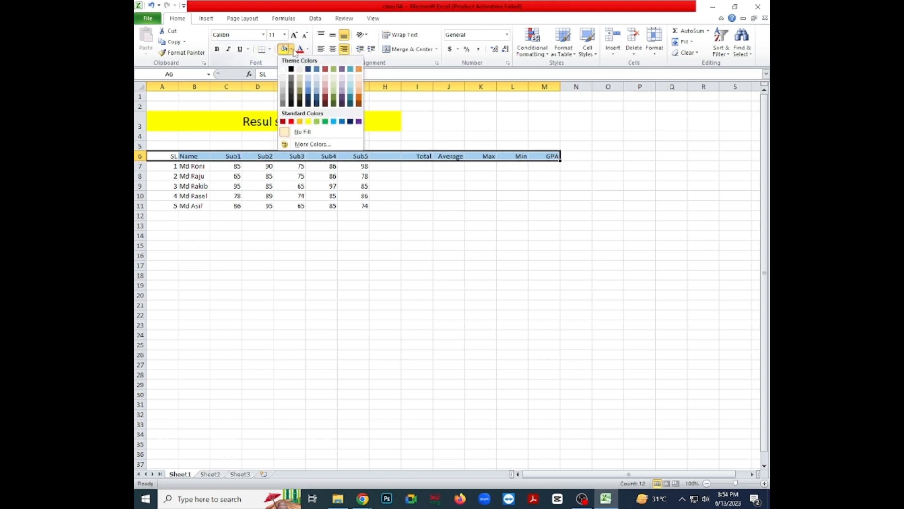
pyautogui.click(286, 102)
pyautogui.click(419, 192)
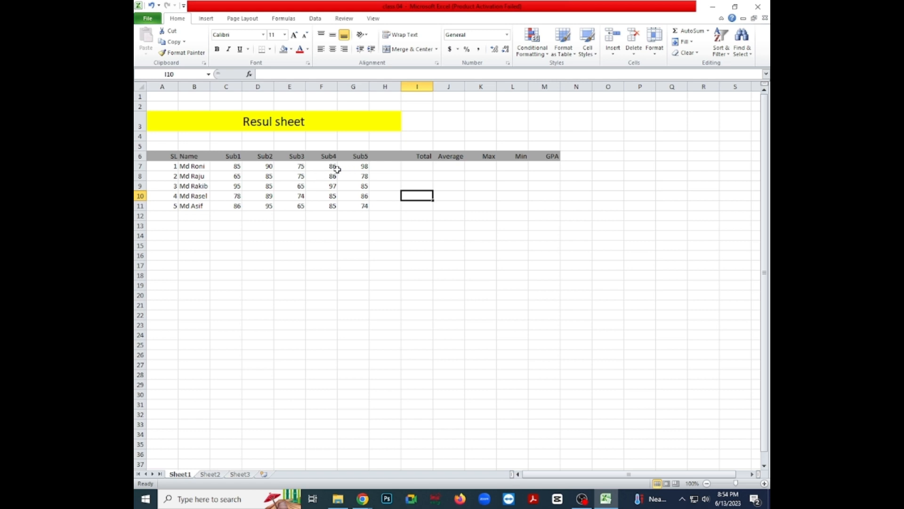
# Calculate the first student's total in I7 with the formula =SUM(C7:G7).
pyautogui.click(415, 168)
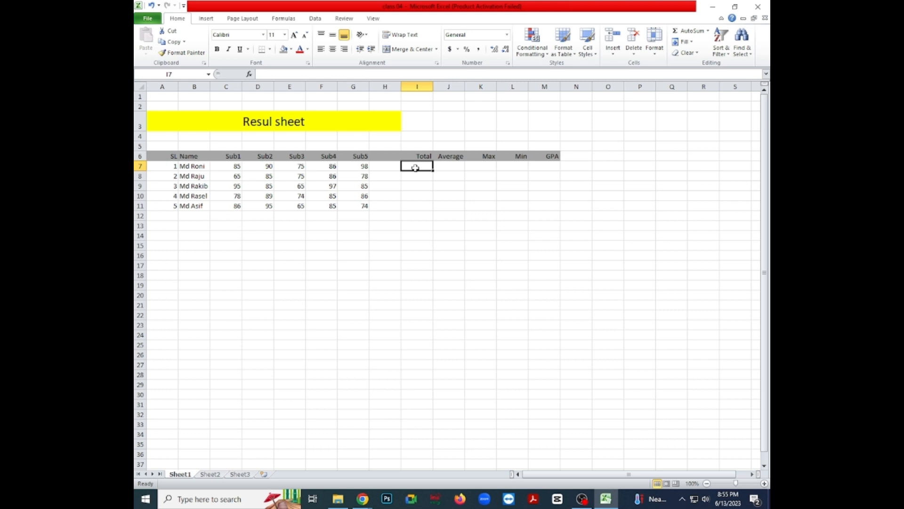
pyautogui.hotkey('alt', '=')
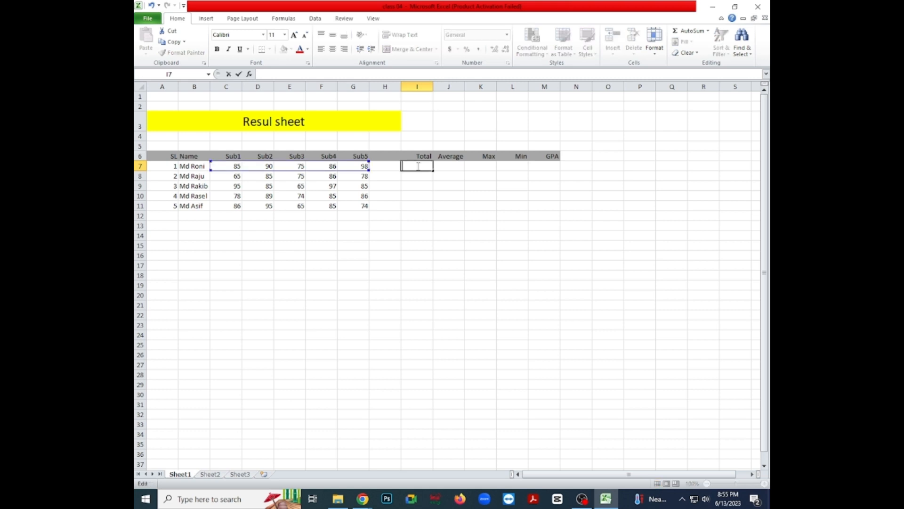
pyautogui.write('=')
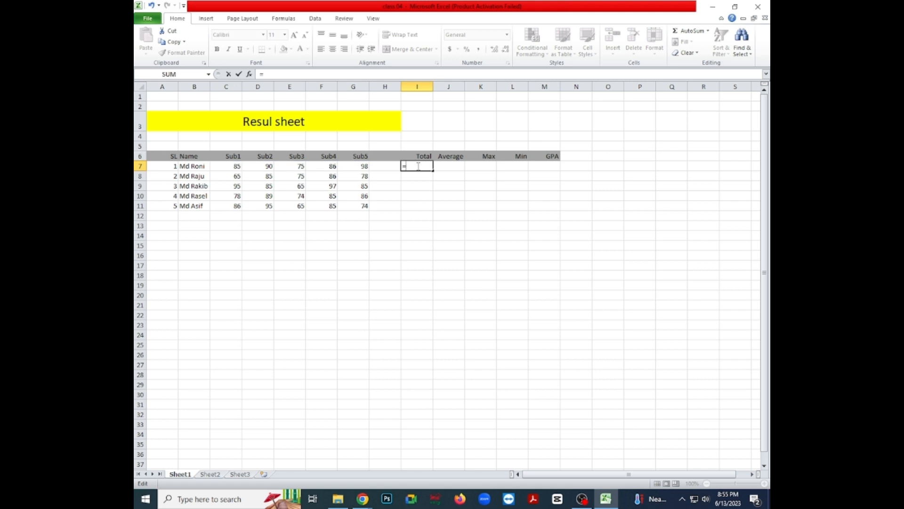
pyautogui.write('SU')
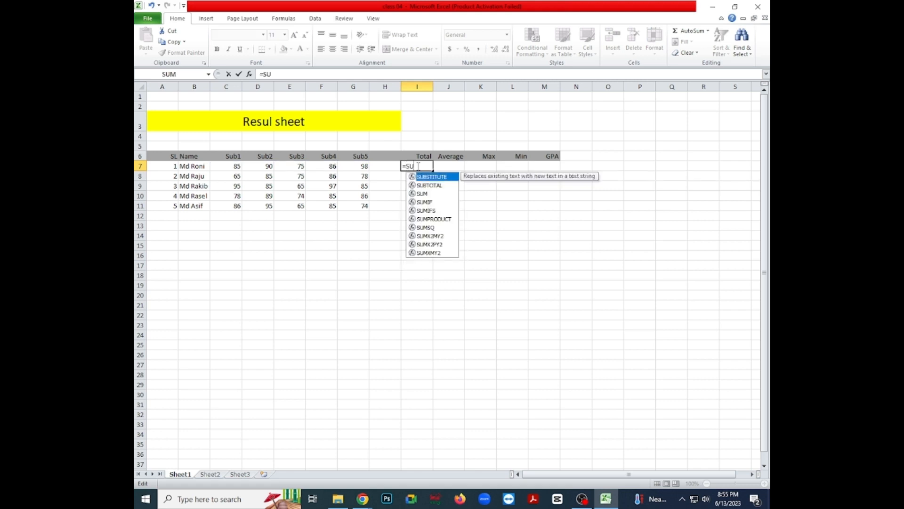
pyautogui.write('M(')
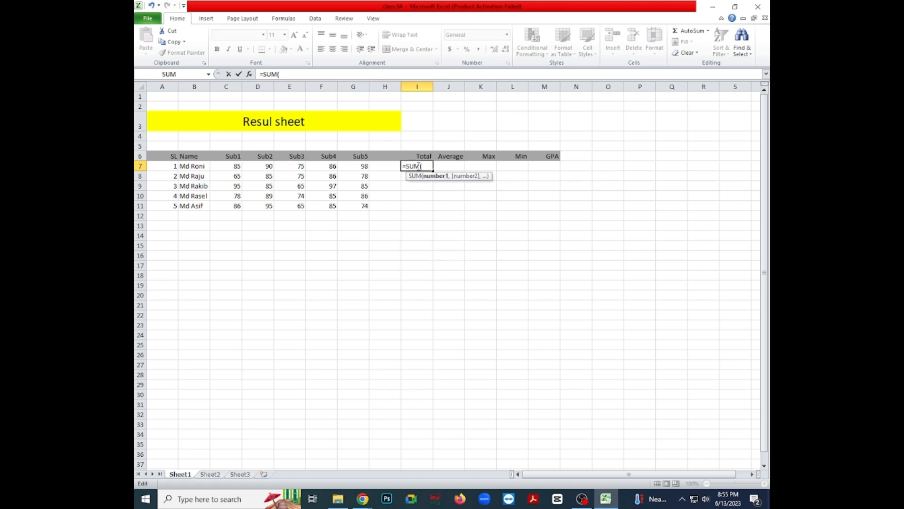
pyautogui.moveTo(214, 166); pyautogui.dragTo(364, 166)
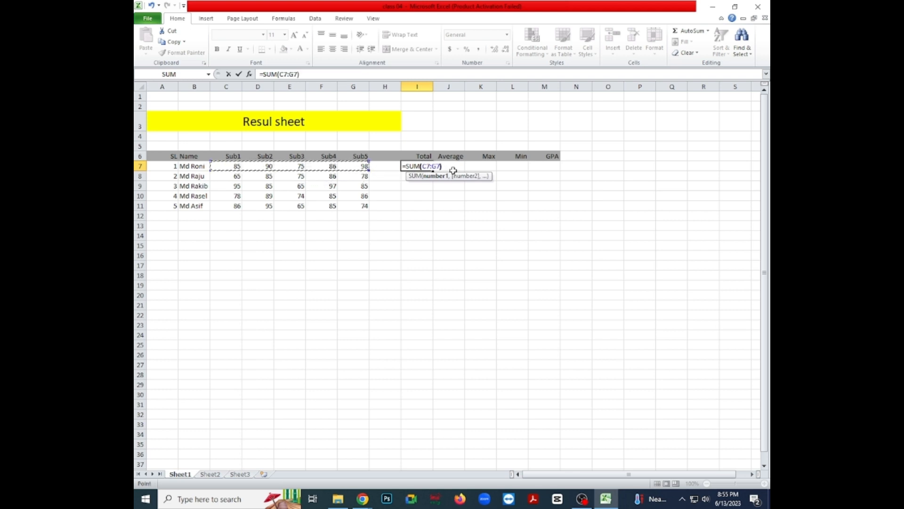
pyautogui.write(')')
pyautogui.press('Return')
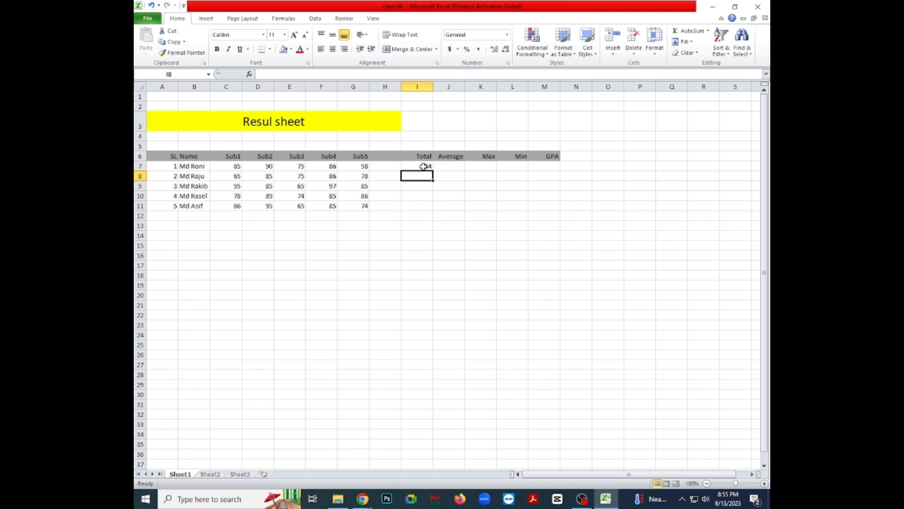
# Fill the Total formula from I7 down to I11 for the remaining students.
pyautogui.click(423, 167)
pyautogui.click(422, 184)
pyautogui.click(419, 166)
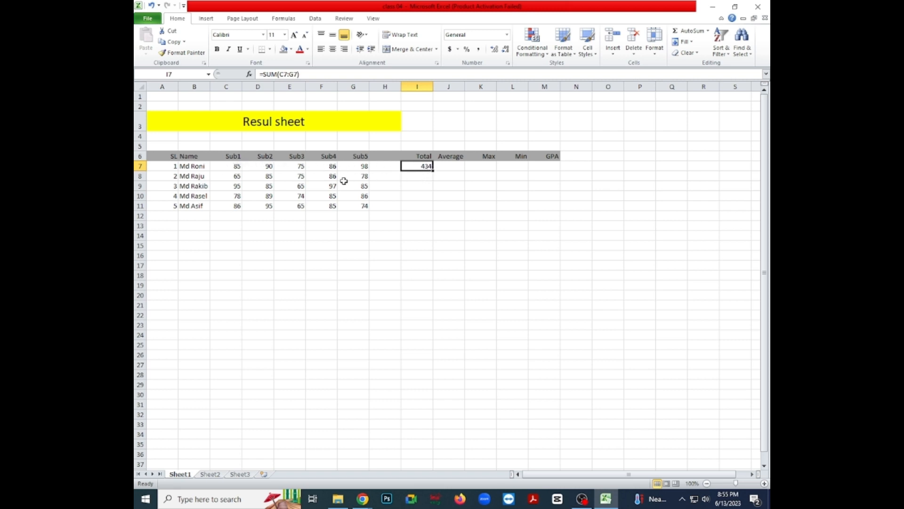
pyautogui.click(424, 179)
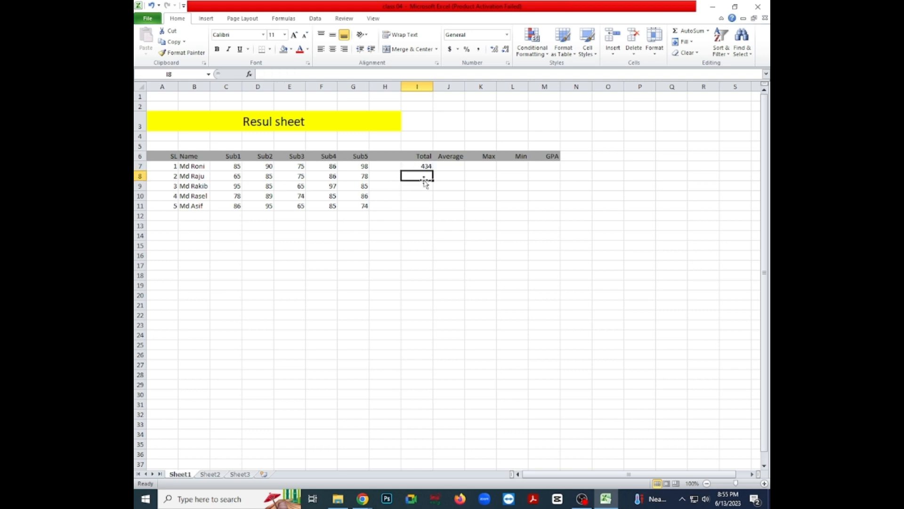
pyautogui.click(426, 165)
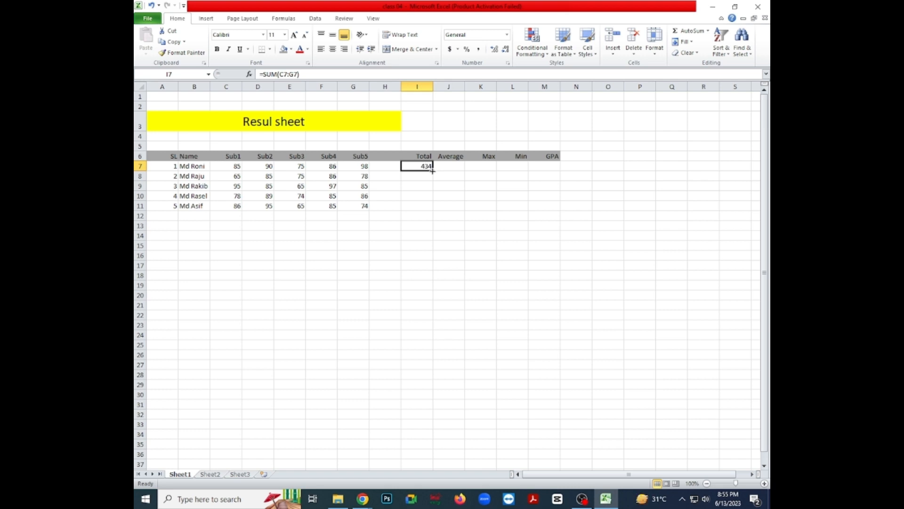
pyautogui.moveTo(432, 170); pyautogui.dragTo(433, 208)
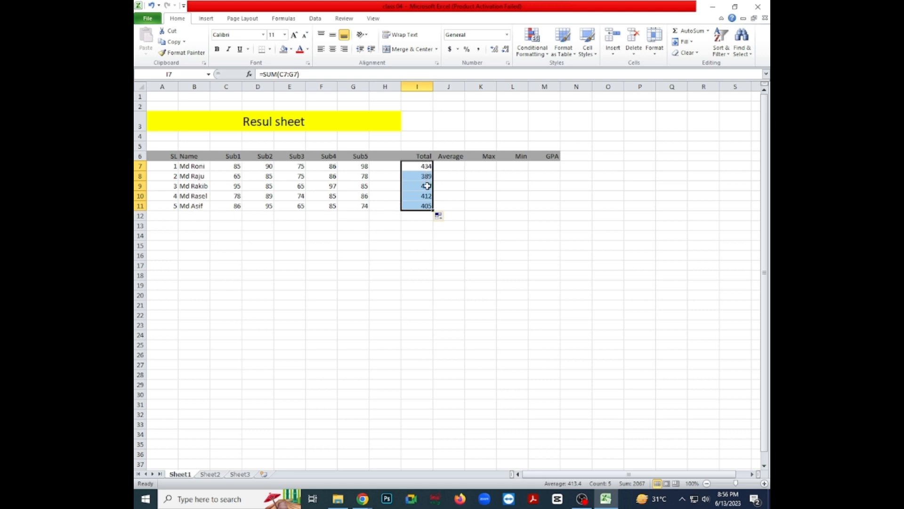
pyautogui.click(469, 217)
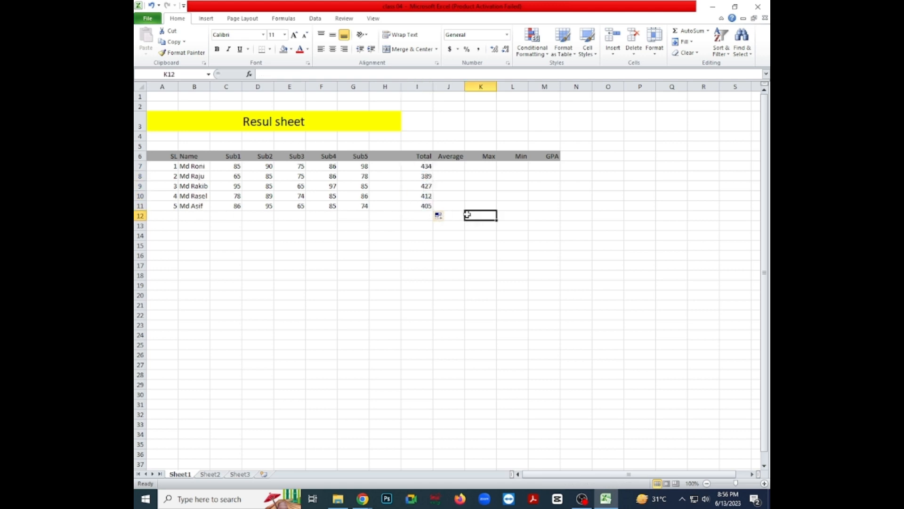
# Calculate the first student's average in J7 with =AVERAGE(C7:G7) and fill the formula down to J11.
pyautogui.click(455, 167)
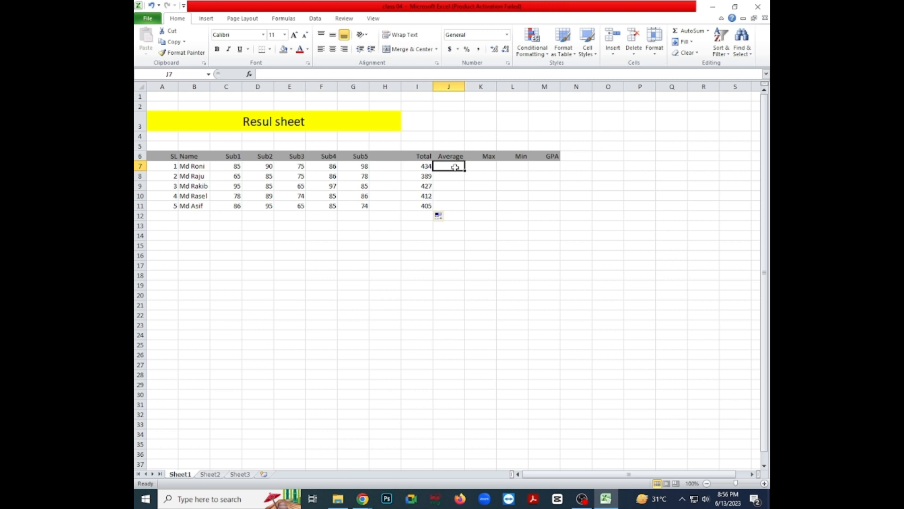
pyautogui.write('=')
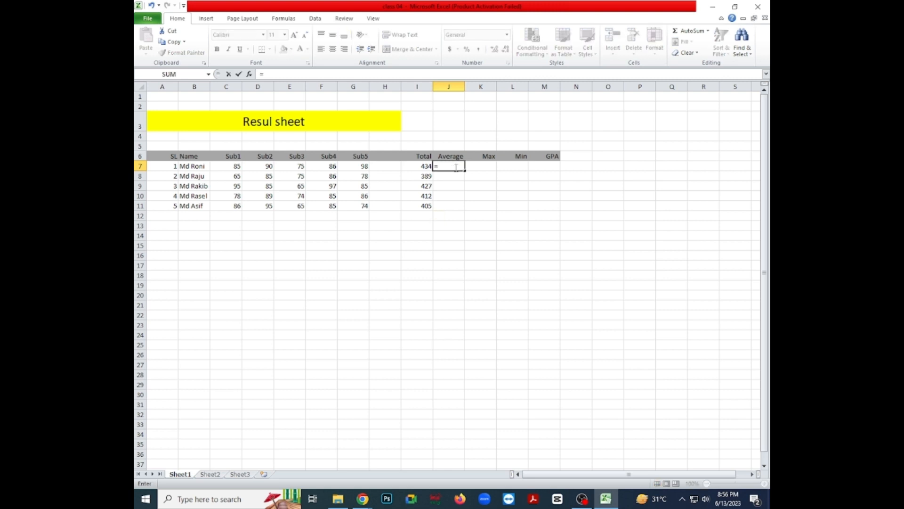
pyautogui.write('A')
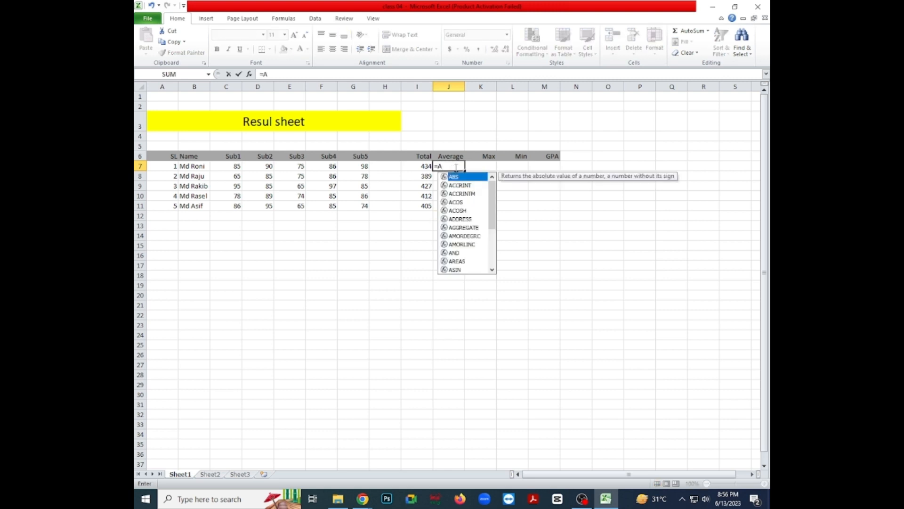
pyautogui.write('VER')
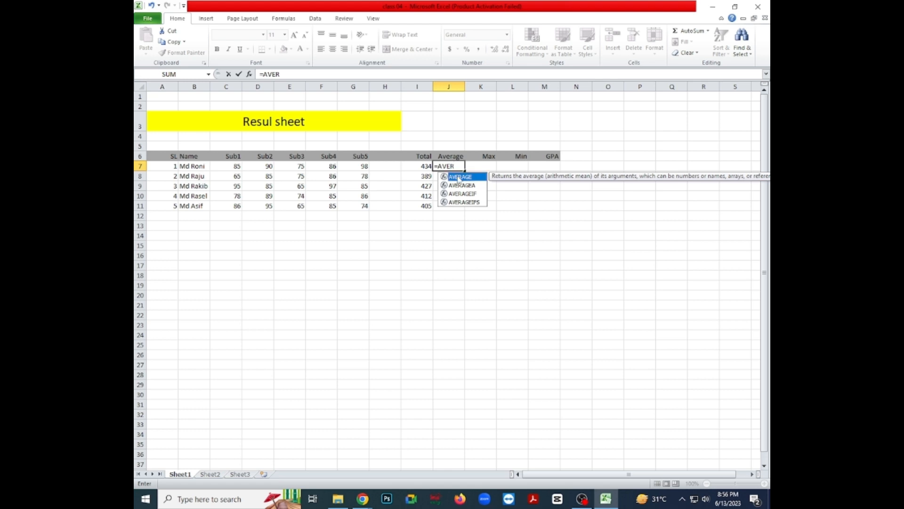
pyautogui.write('AGE')
pyautogui.doubleClick(458, 178)
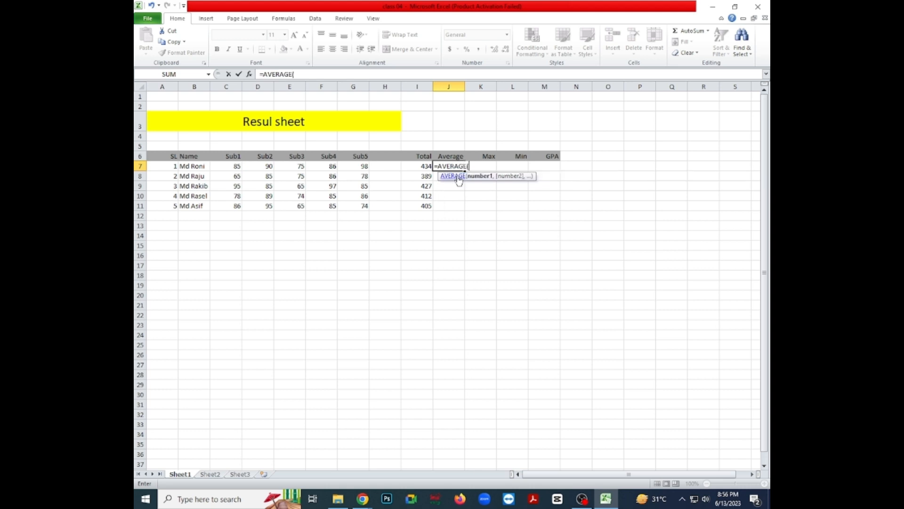
pyautogui.click(235, 166)
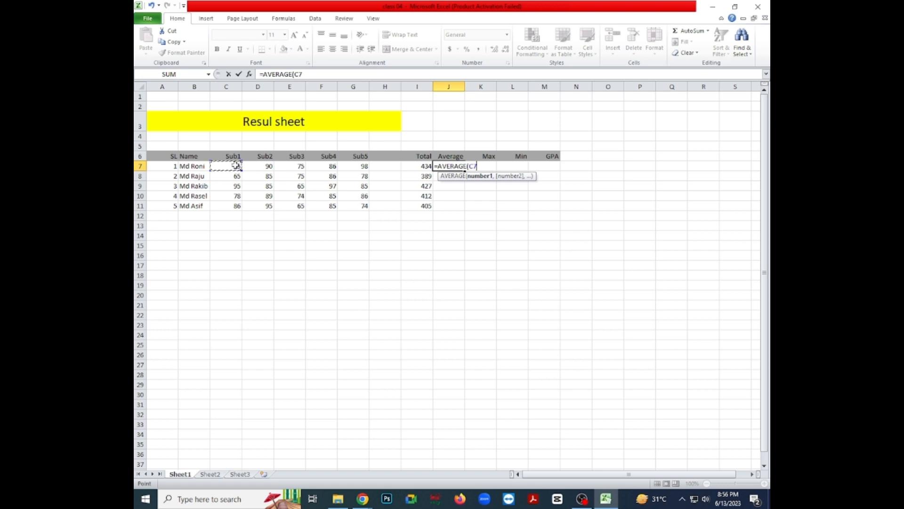
pyautogui.moveTo(236, 166); pyautogui.dragTo(358, 166)
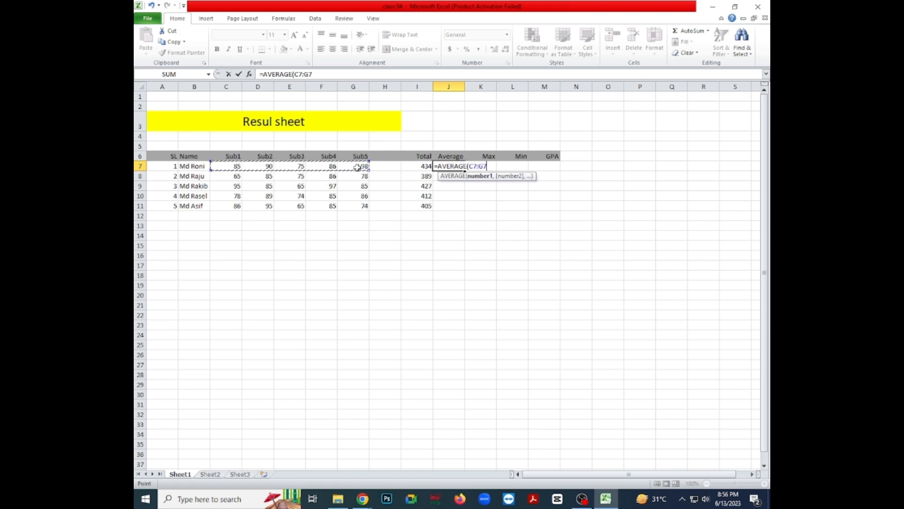
pyautogui.write(')')
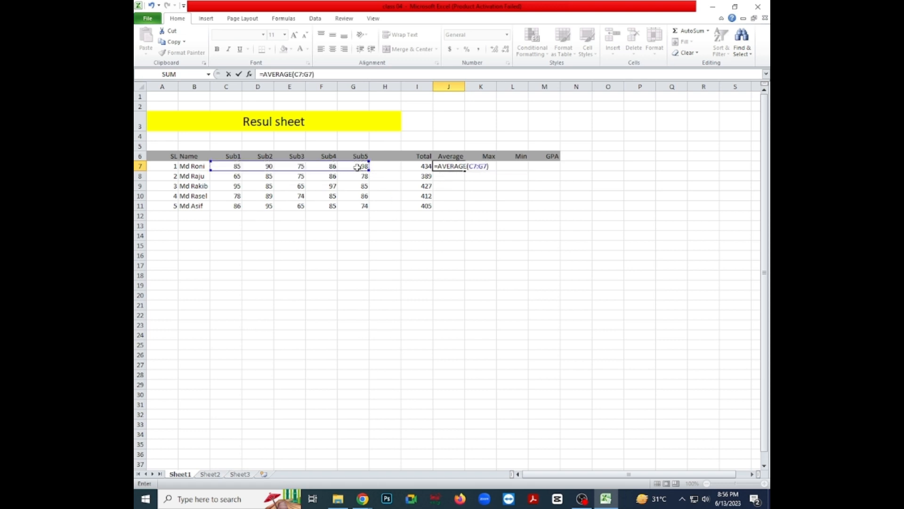
pyautogui.press('Return')
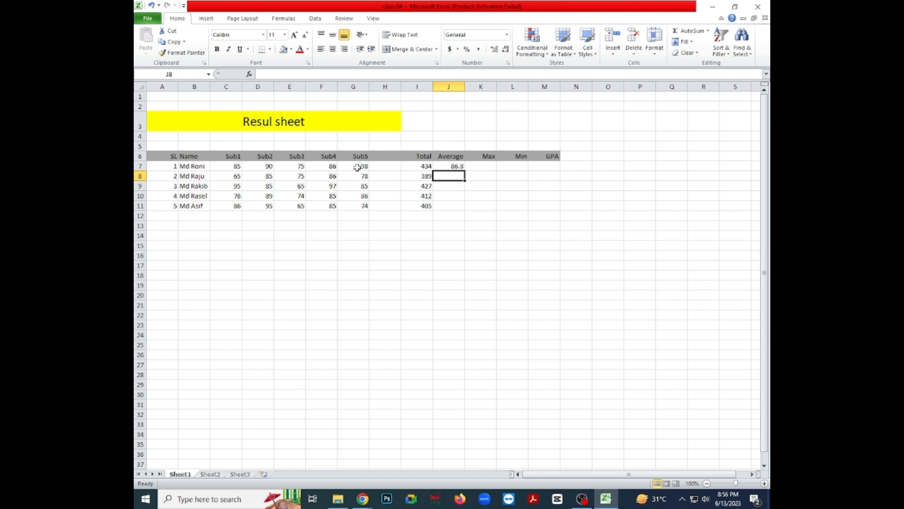
pyautogui.click(452, 168)
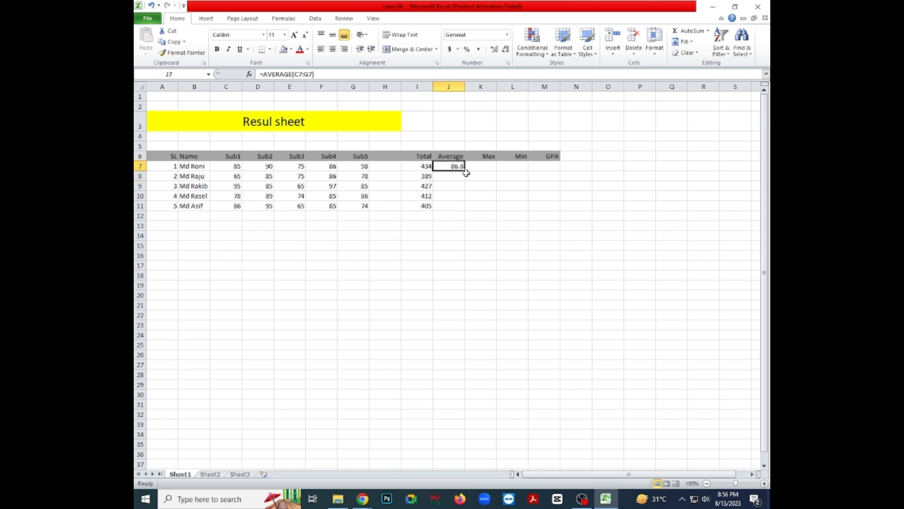
pyautogui.moveTo(465, 171); pyautogui.dragTo(465, 210)
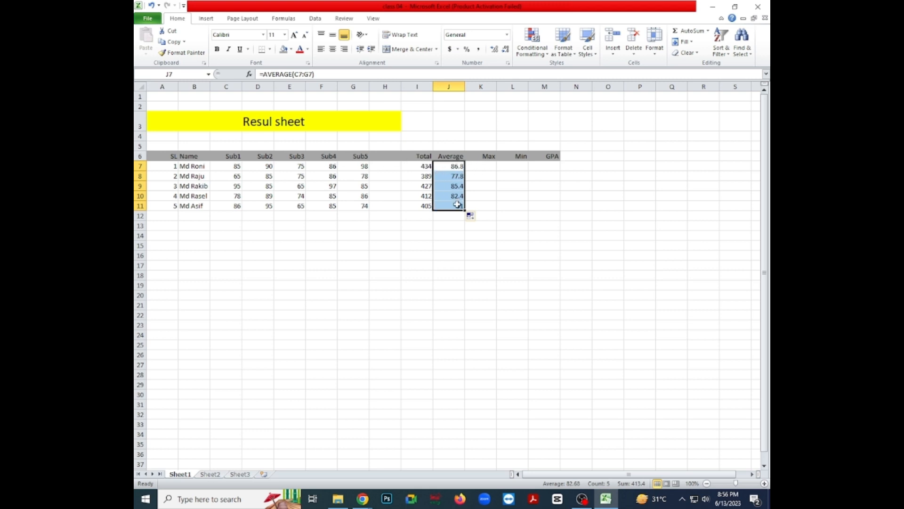
# Find the first student's highest mark in K7 with the formula =MAX(C7:G7).
pyautogui.click(480, 167)
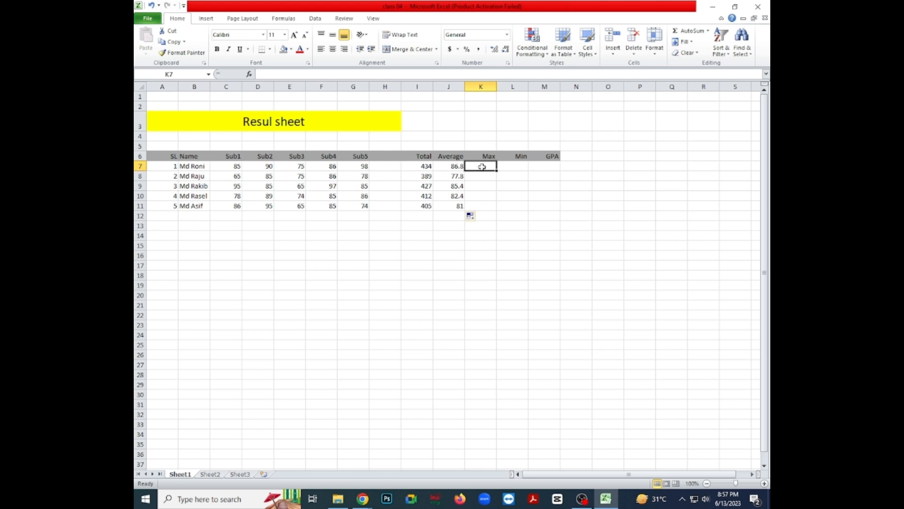
pyautogui.click(506, 166)
pyautogui.click(484, 165)
pyautogui.write('=')
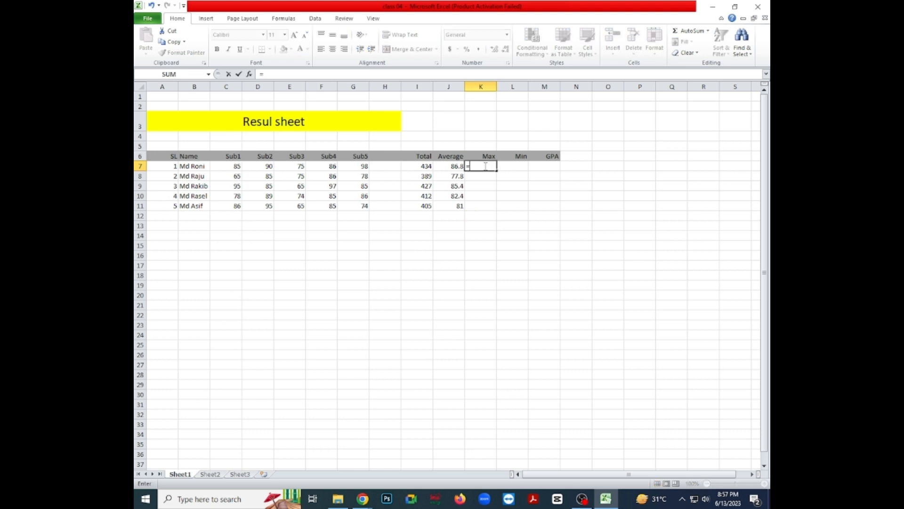
pyautogui.write('mA')
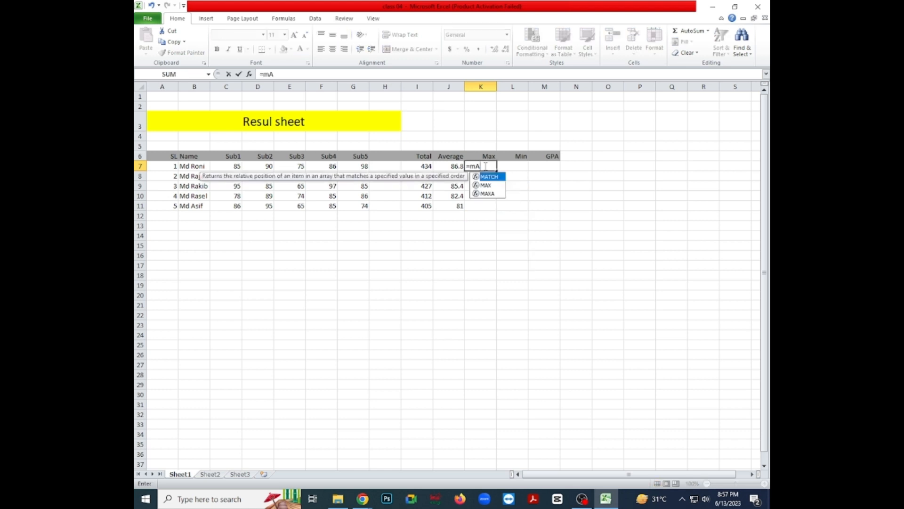
pyautogui.press('BackSpace')
pyautogui.press('Escape')
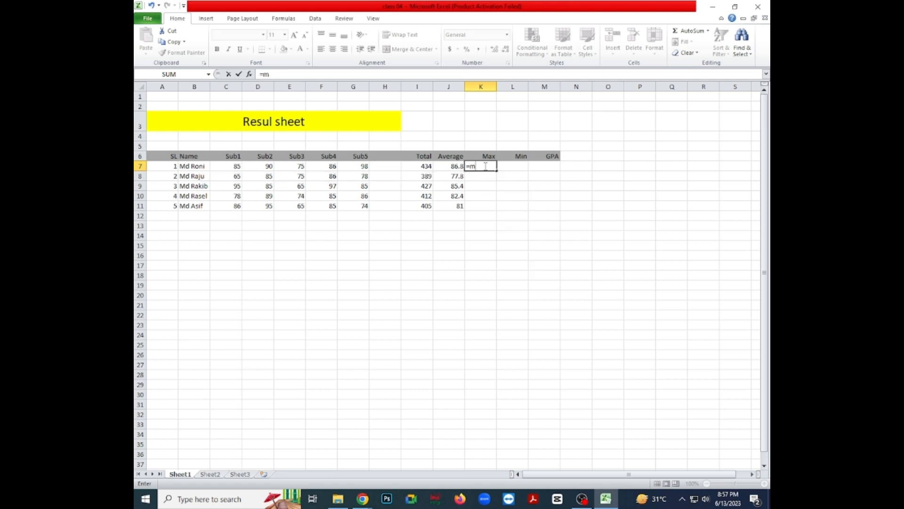
pyautogui.write('a')
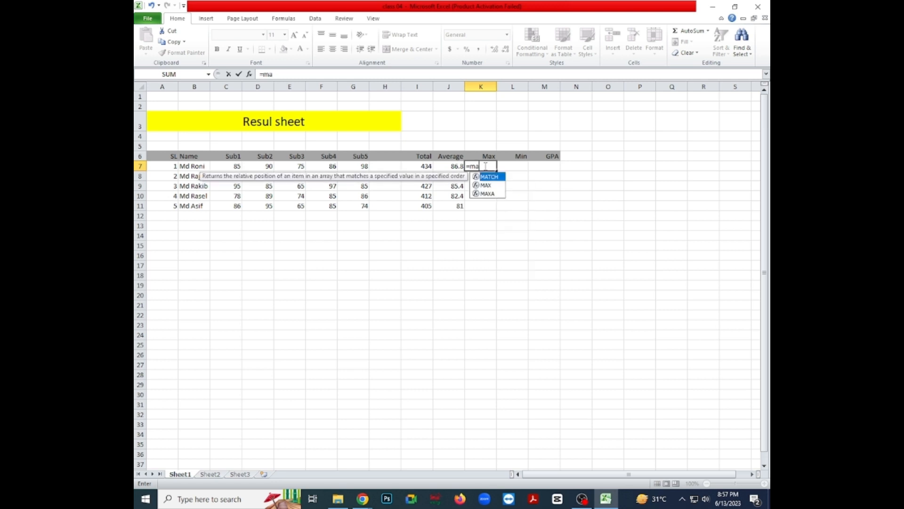
pyautogui.write('x(')
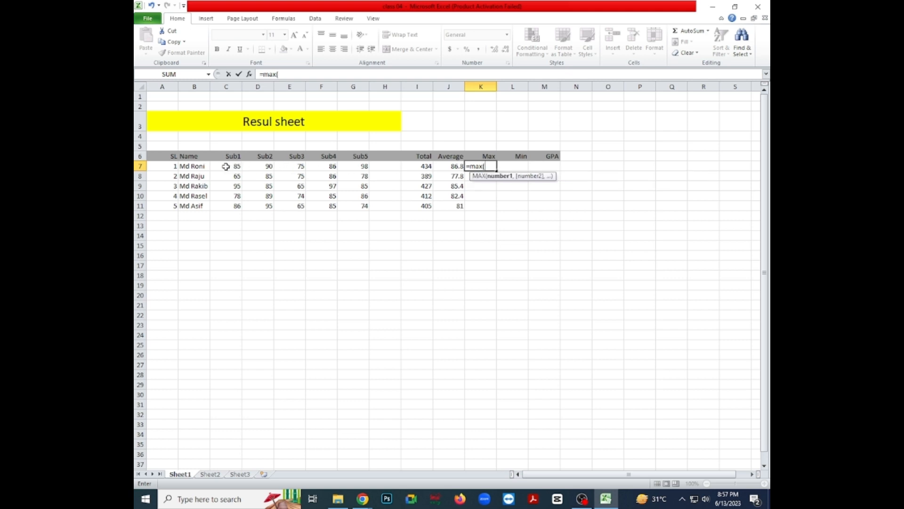
pyautogui.moveTo(226, 167); pyautogui.dragTo(348, 170)
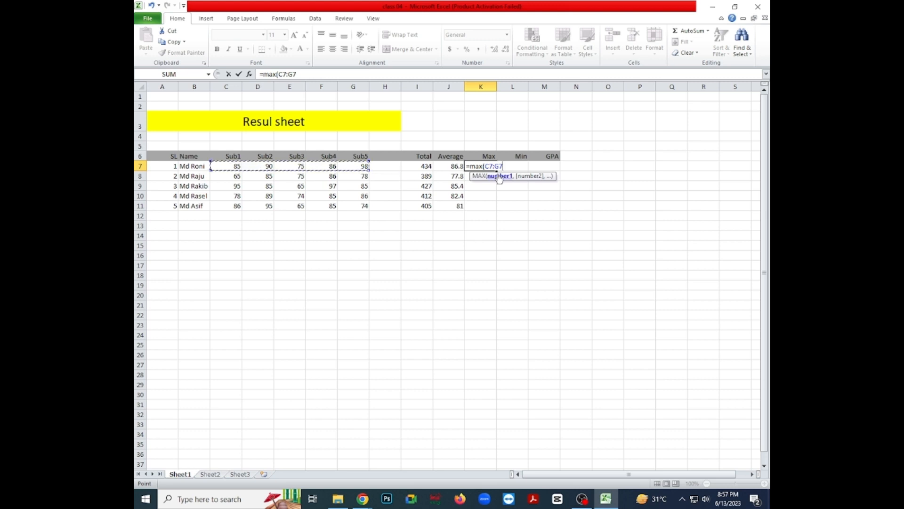
pyautogui.press('Return')
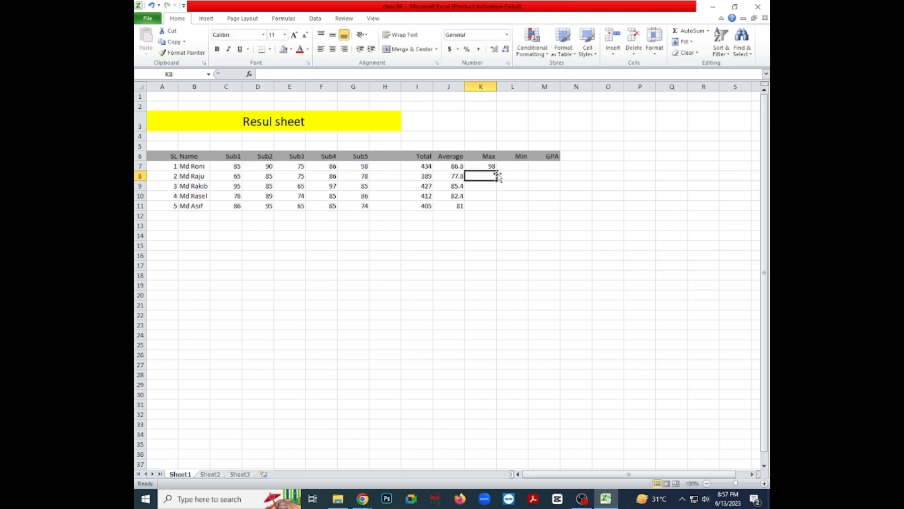
# Fill the Max formula from K7 down to K11 for the remaining students.
pyautogui.click(490, 166)
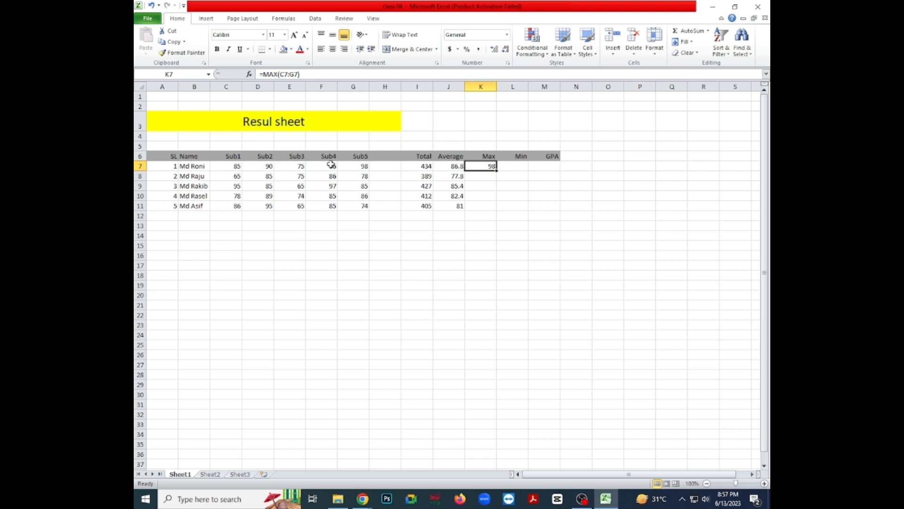
pyautogui.click(363, 168)
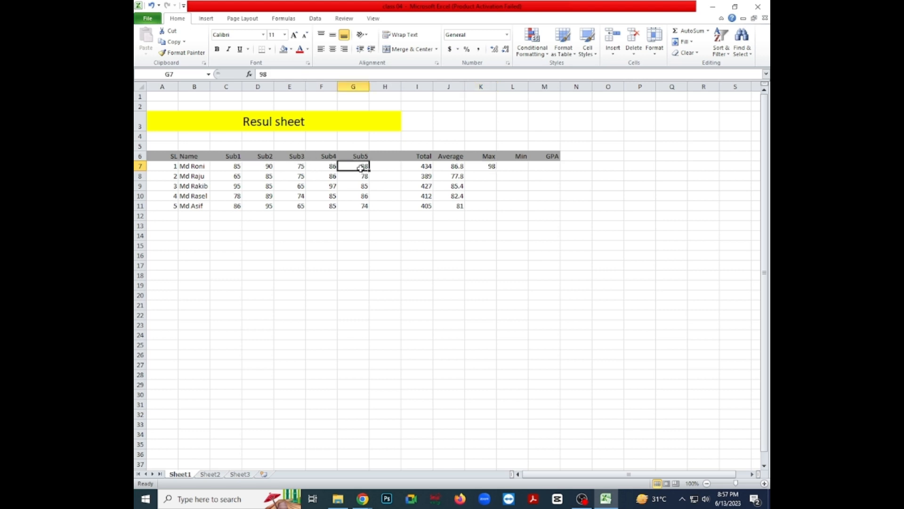
pyautogui.click(485, 169)
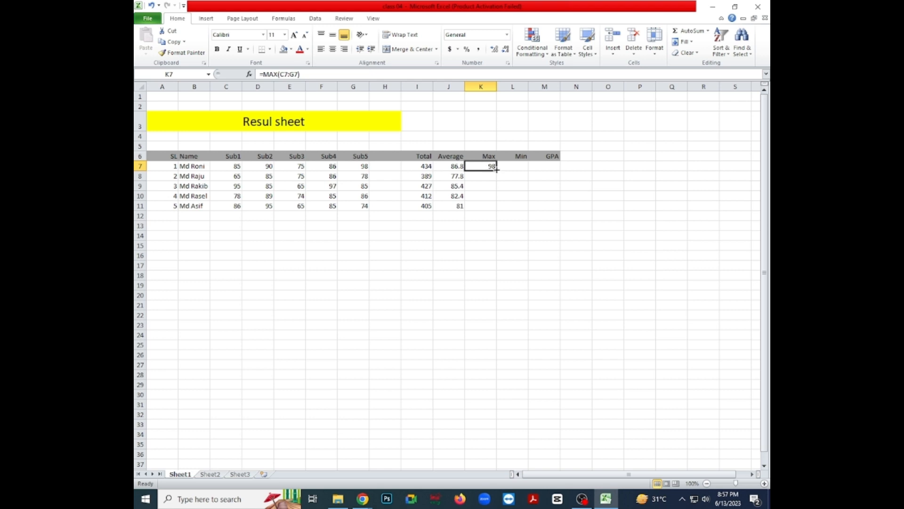
pyautogui.moveTo(496, 171); pyautogui.dragTo(497, 208)
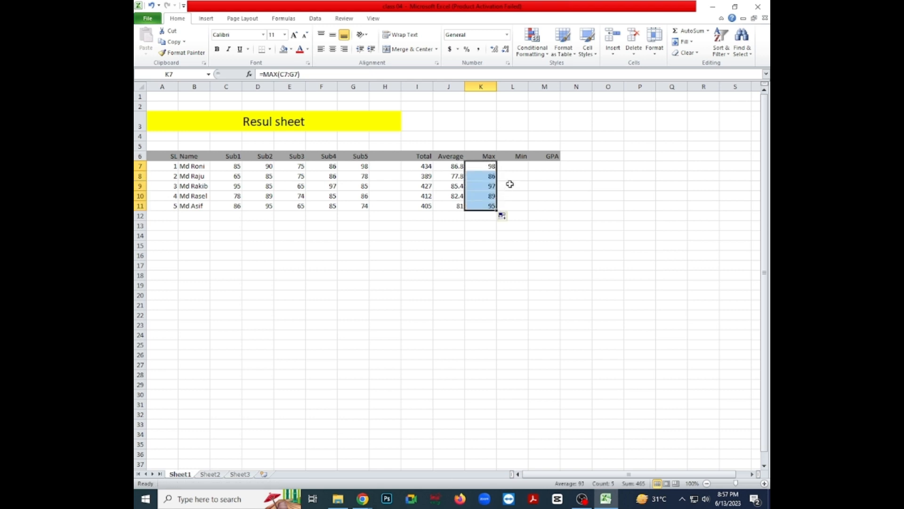
# Find the first student's lowest mark in L7 with the formula =MIN(C7:G7).
pyautogui.click(515, 164)
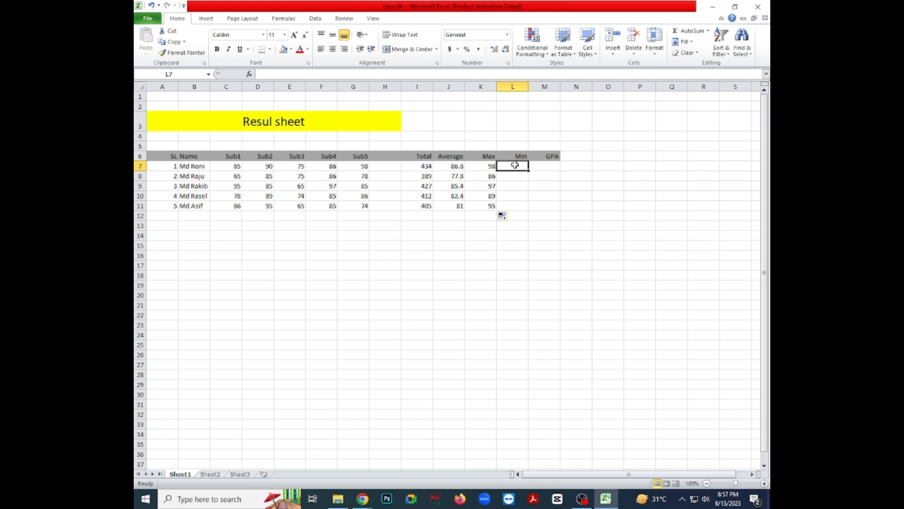
pyautogui.write('=')
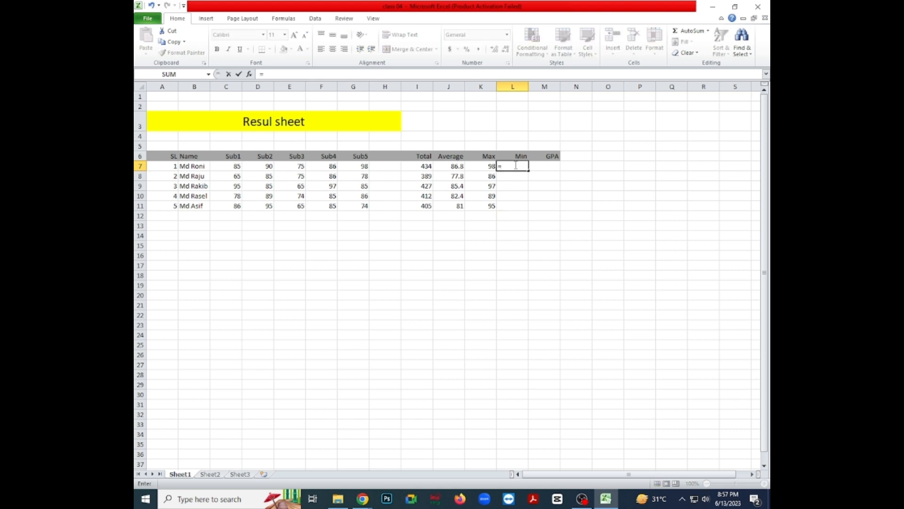
pyautogui.write('Mi')
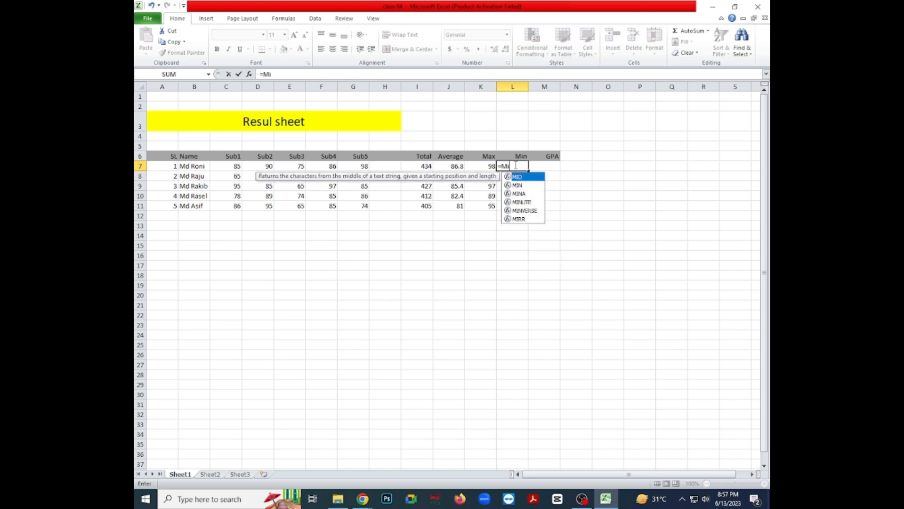
pyautogui.write('n(')
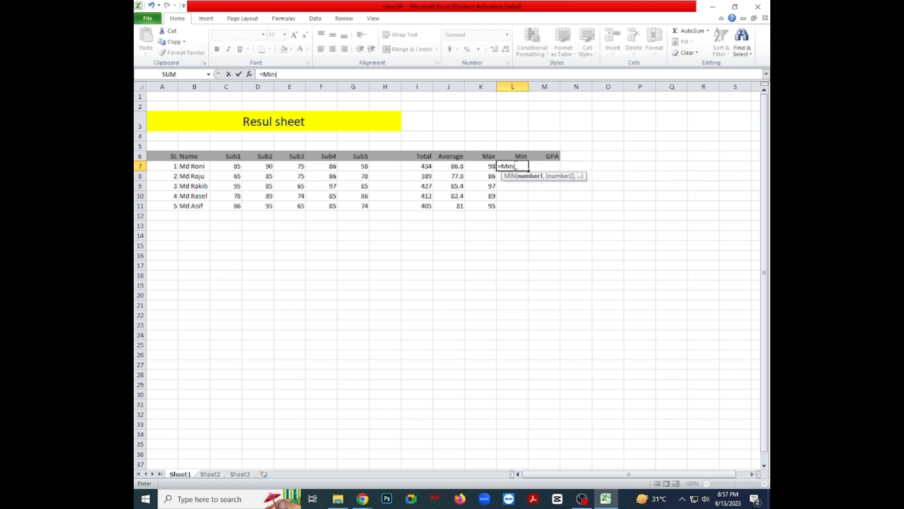
pyautogui.moveTo(234, 166); pyautogui.dragTo(363, 166)
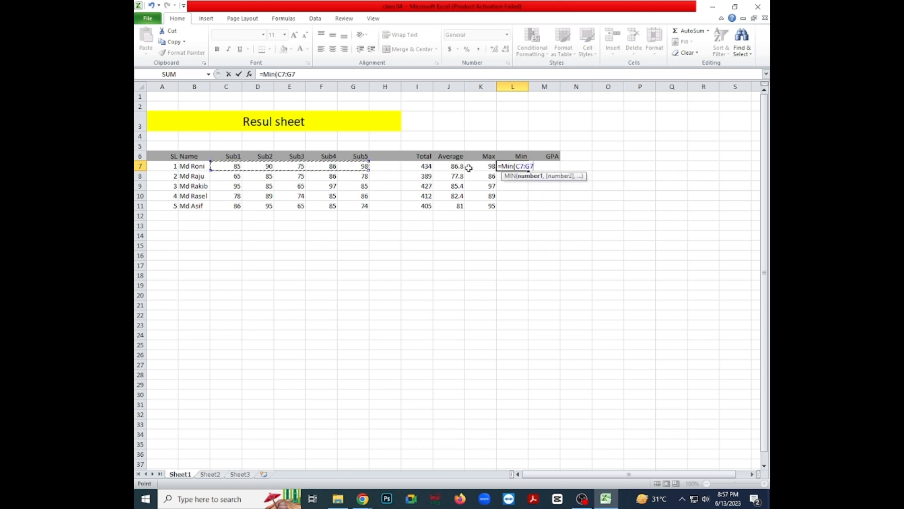
pyautogui.write(')')
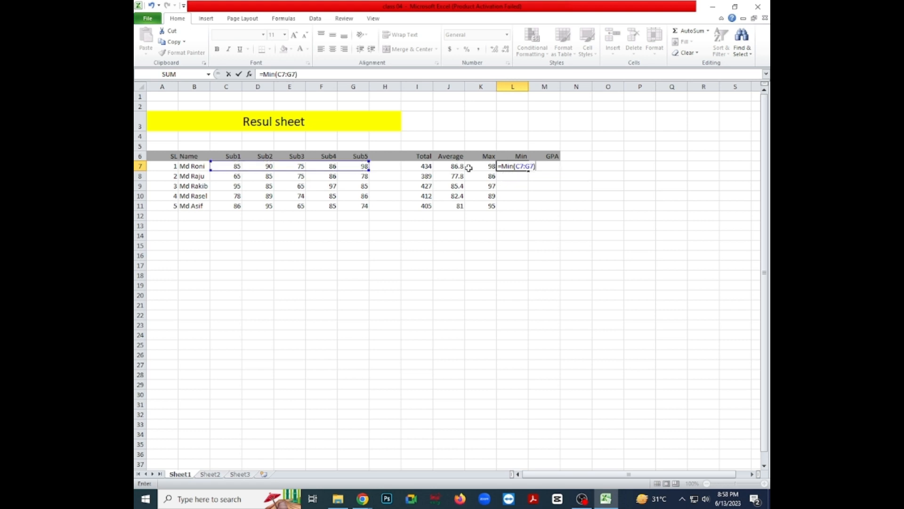
pyautogui.press('Return')
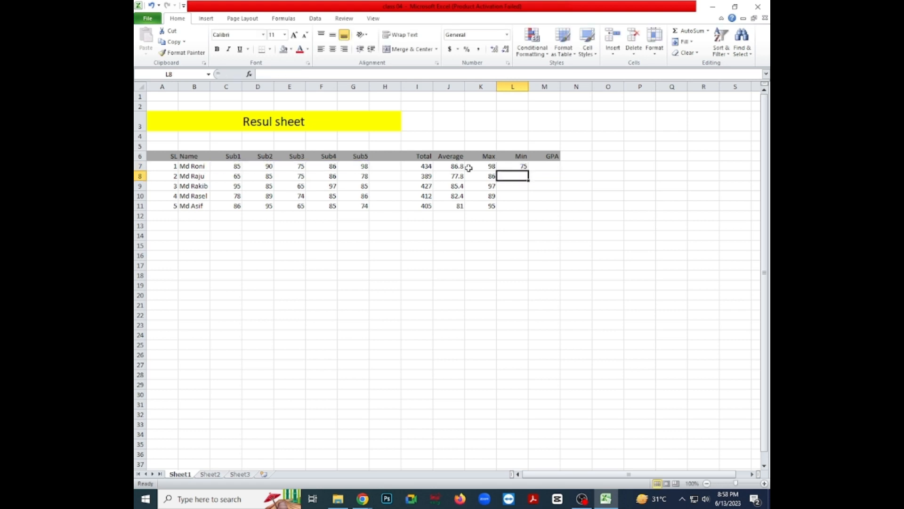
# Check the first student's lowest mark against the Sub3 mark and fill the Min formula from L7 down to L11.
pyautogui.click(521, 166)
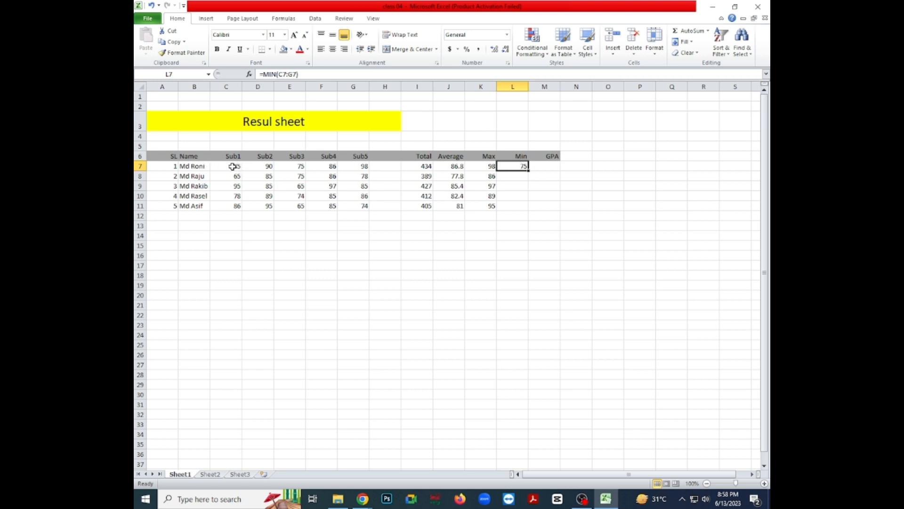
pyautogui.click(298, 169)
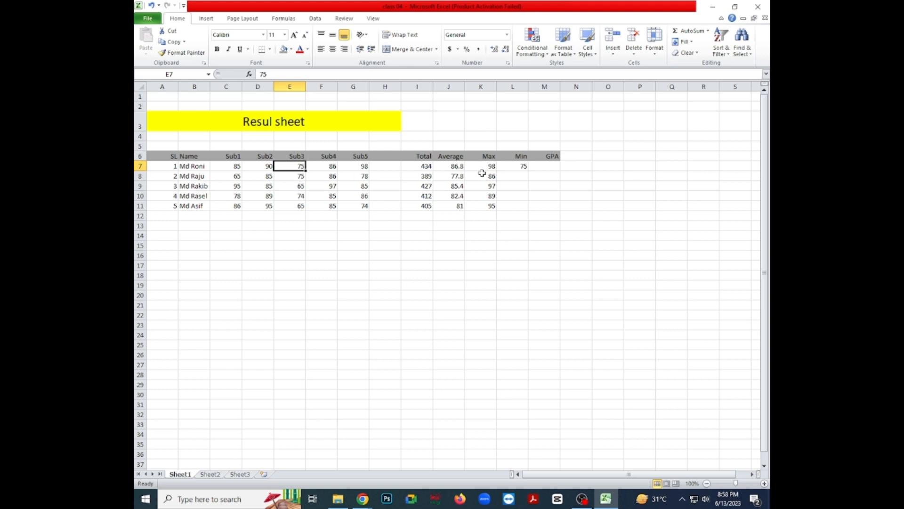
pyautogui.click(522, 168)
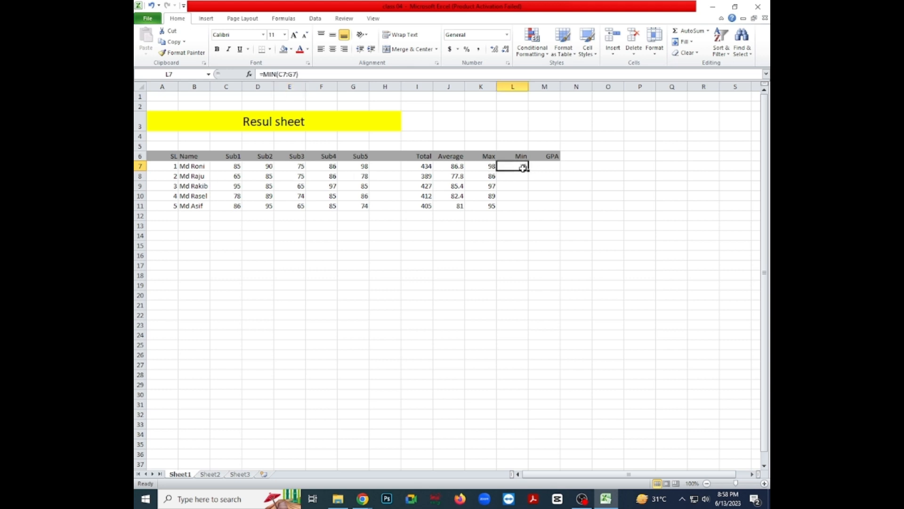
pyautogui.moveTo(529, 171); pyautogui.dragTo(531, 211)
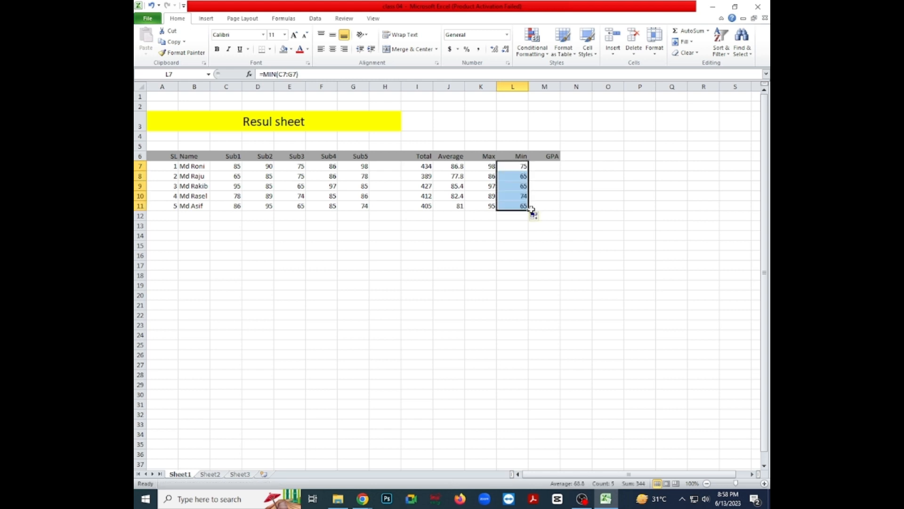
# Enter the rank labels 1st, 2nd and 3rd in cells H14 to H16 below the result table.
pyautogui.click(553, 156)
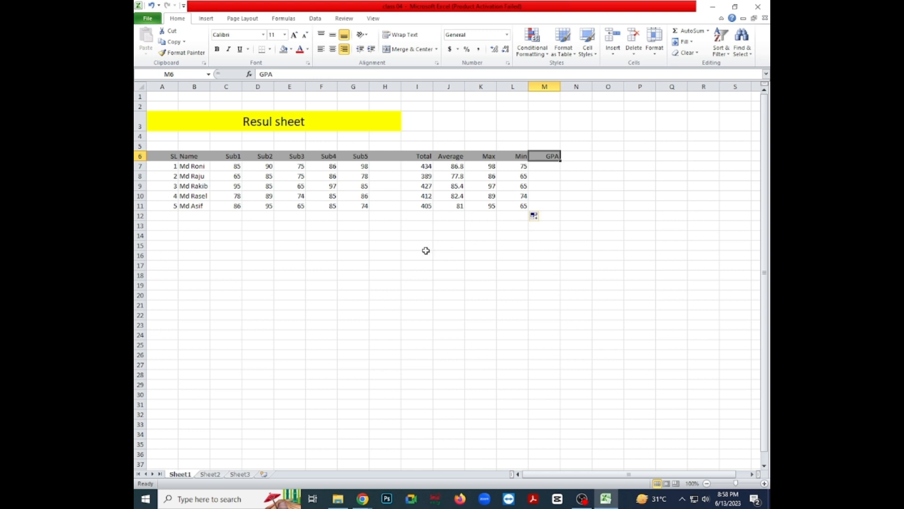
pyautogui.click(417, 234)
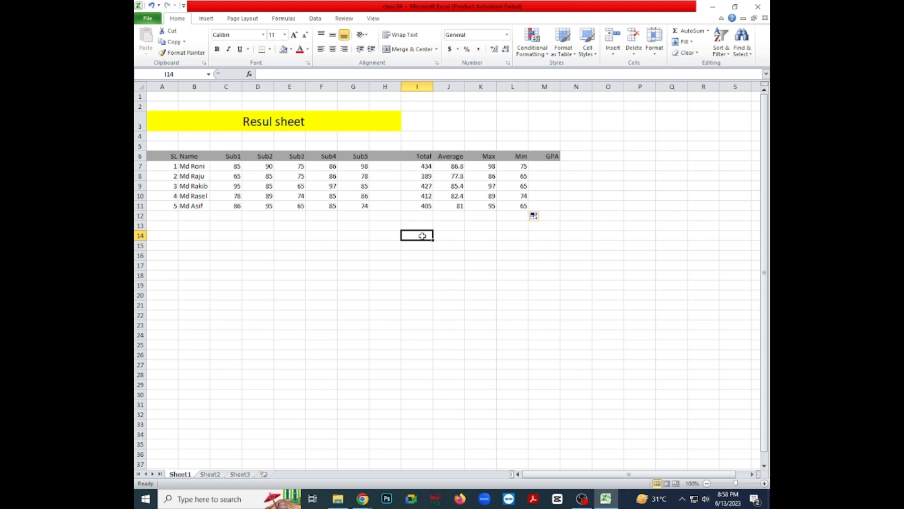
pyautogui.click(379, 235)
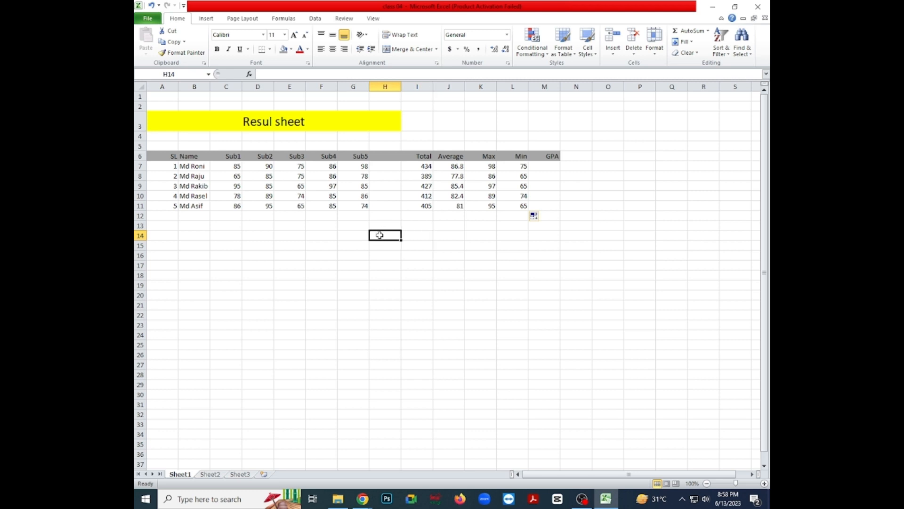
pyautogui.write('1st')
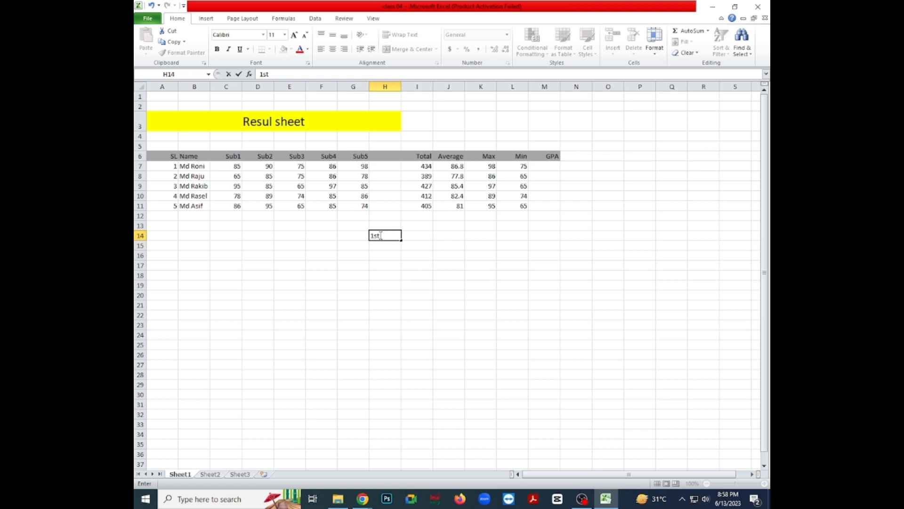
pyautogui.press('Return')
pyautogui.write('2nd')
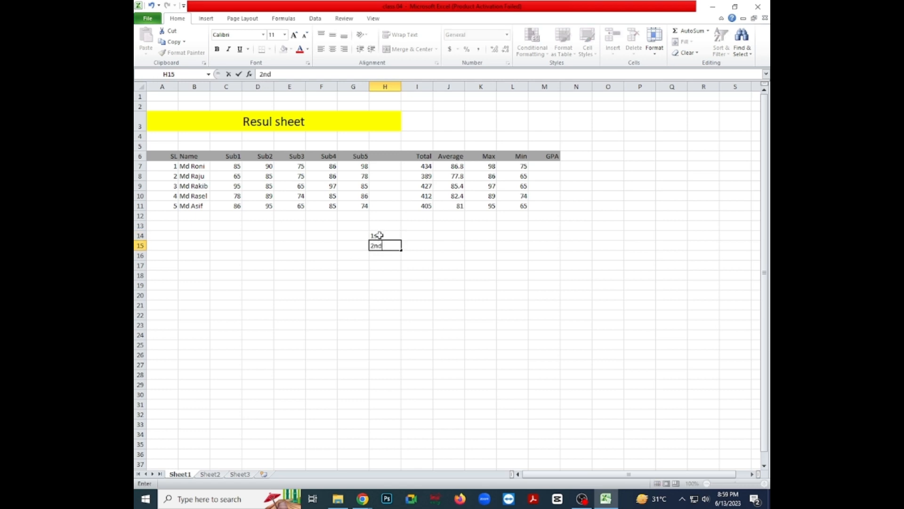
pyautogui.press('Return')
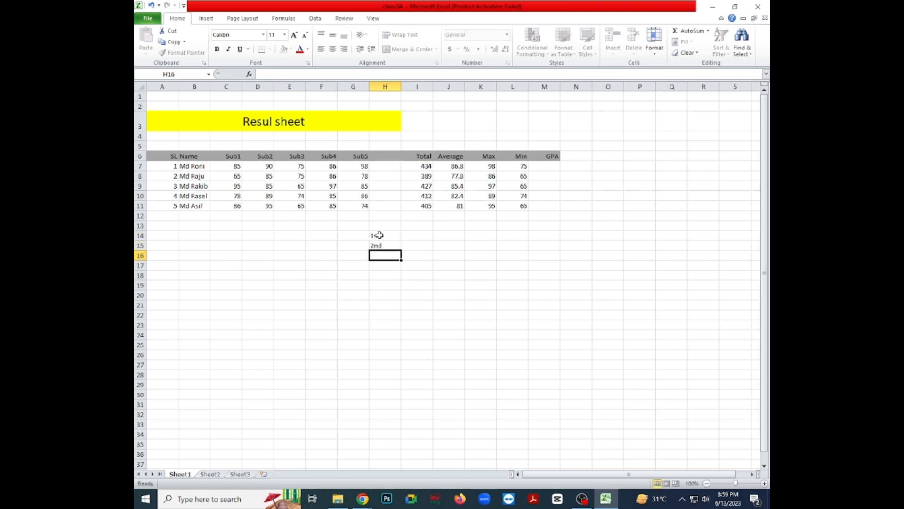
pyautogui.write('3rd')
# Find the highest total in I14 with =LARGE(I7:I11,1) and compare it with the first student's total.
pyautogui.click(419, 234)
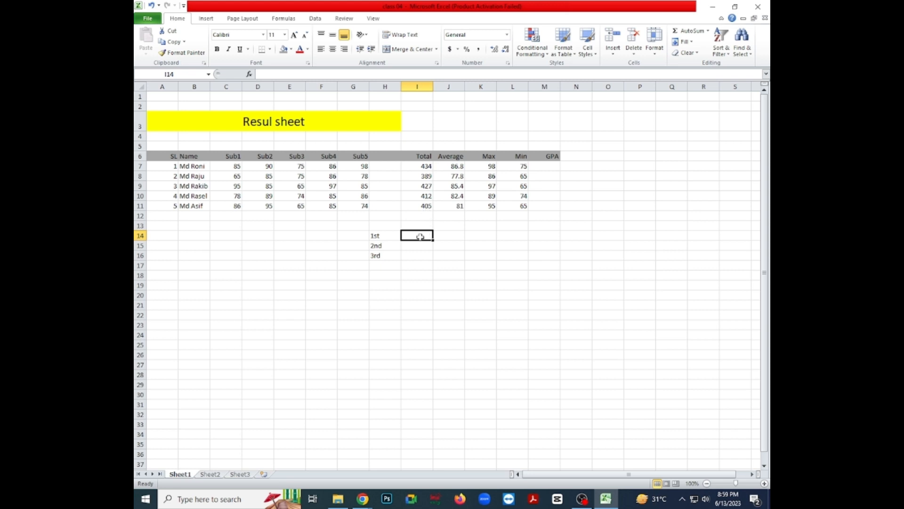
pyautogui.write('=')
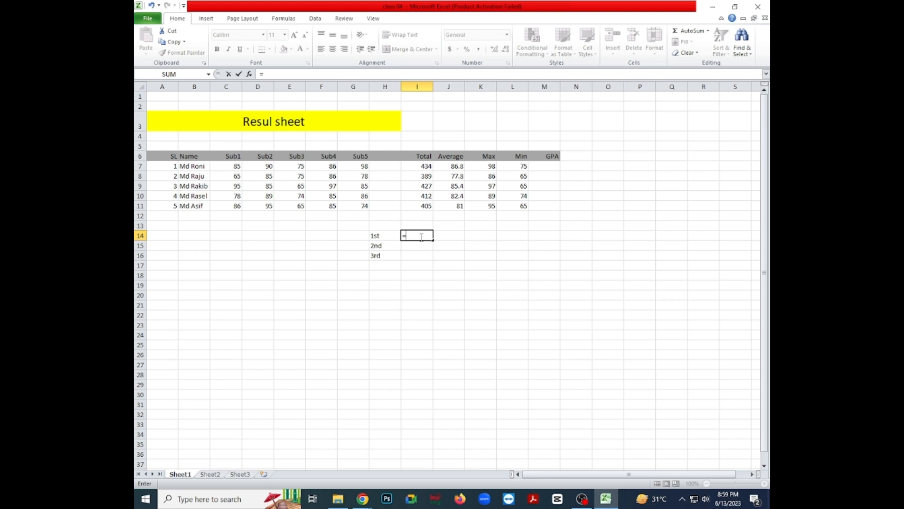
pyautogui.write('large')
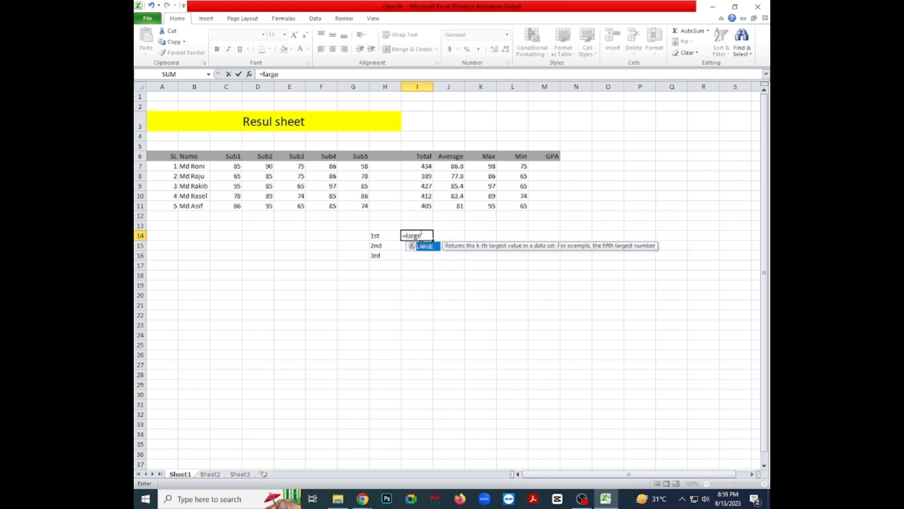
pyautogui.write('(')
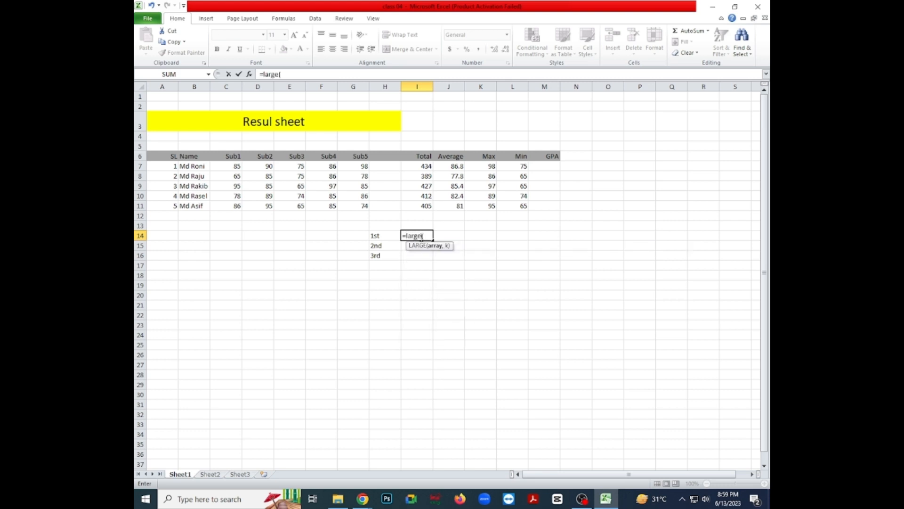
pyautogui.click(423, 165)
pyautogui.moveTo(423, 165); pyautogui.dragTo(424, 206)
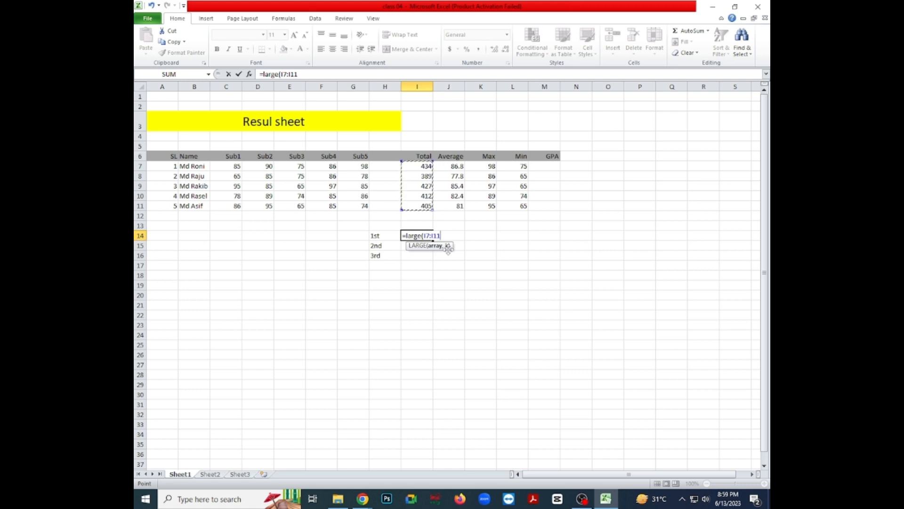
pyautogui.write(',1')
pyautogui.press('Return')
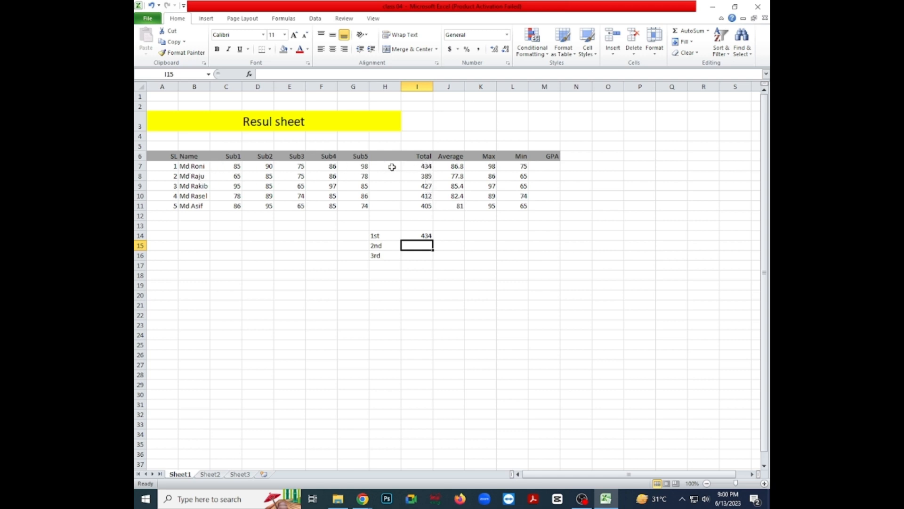
pyautogui.click(421, 168)
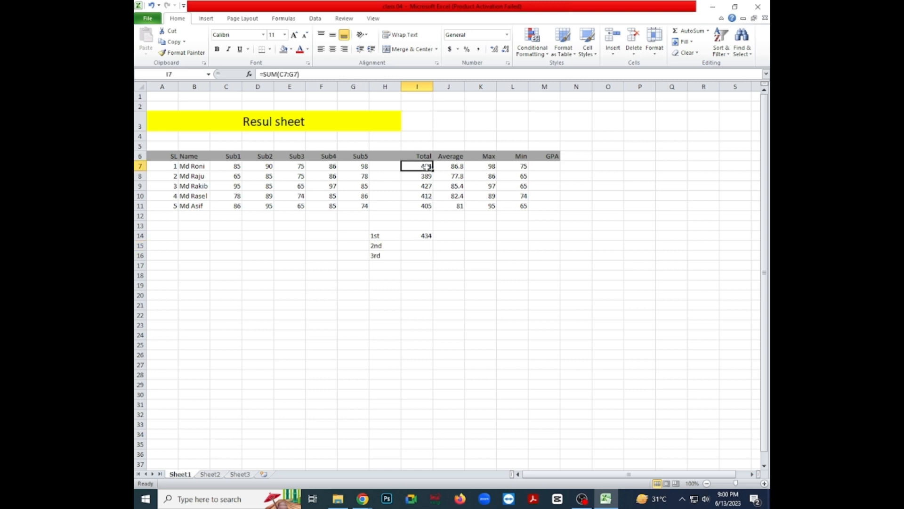
pyautogui.click(426, 237)
# Find the second-highest total in I15 with =LARGE(I7:I11,2) and compare its formula with the one in I14.
pyautogui.click(422, 245)
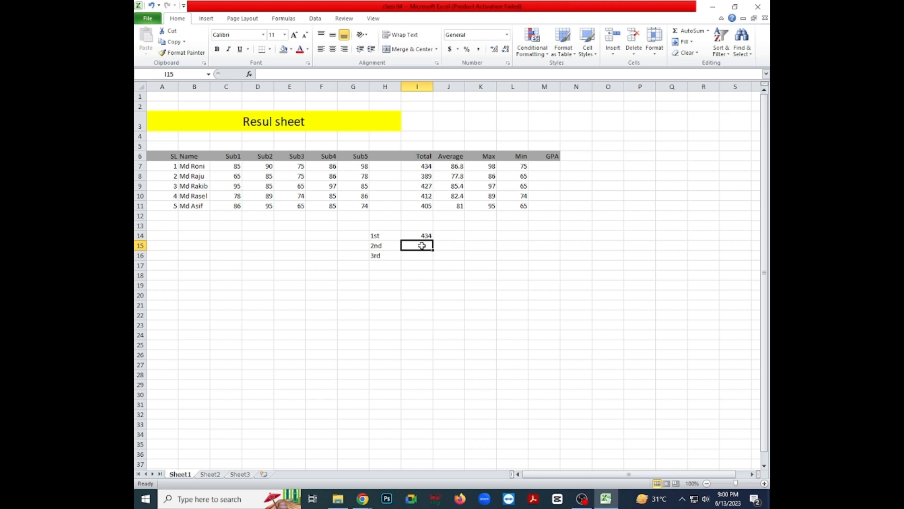
pyautogui.write('=')
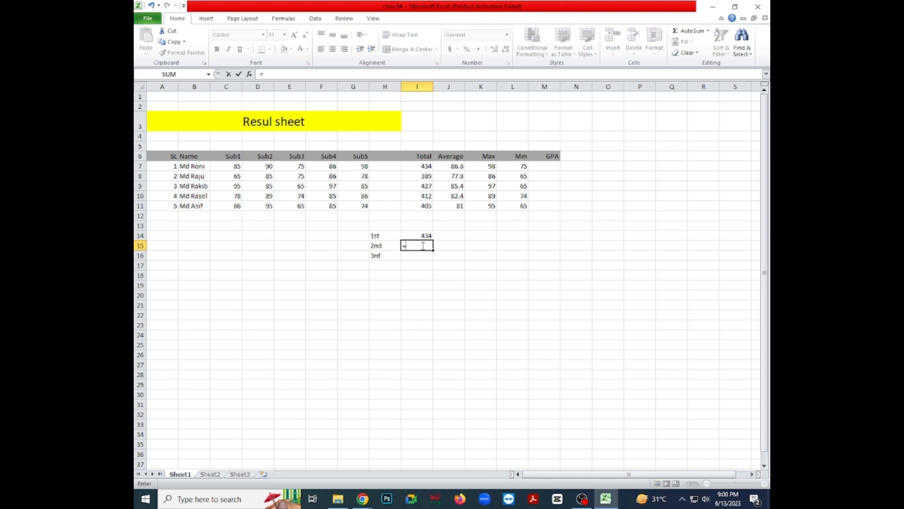
pyautogui.write('larg')
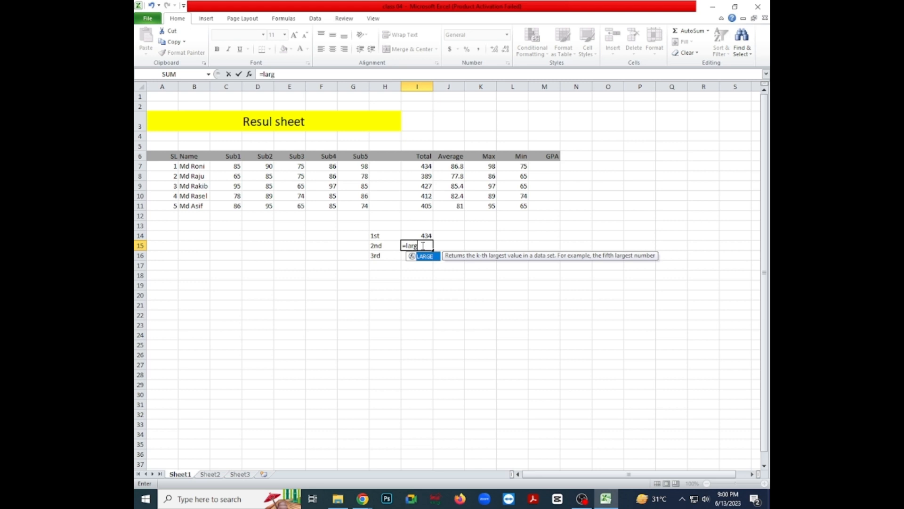
pyautogui.write('e(')
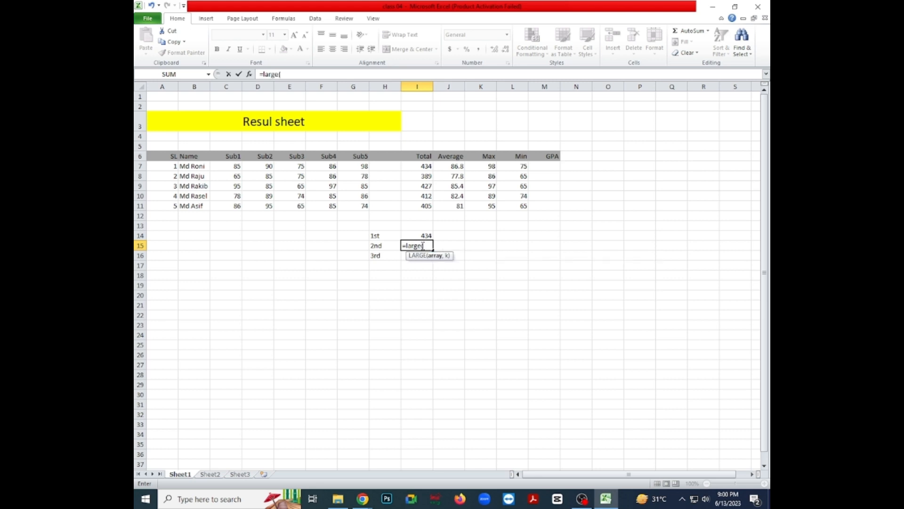
pyautogui.moveTo(420, 168); pyautogui.dragTo(421, 204)
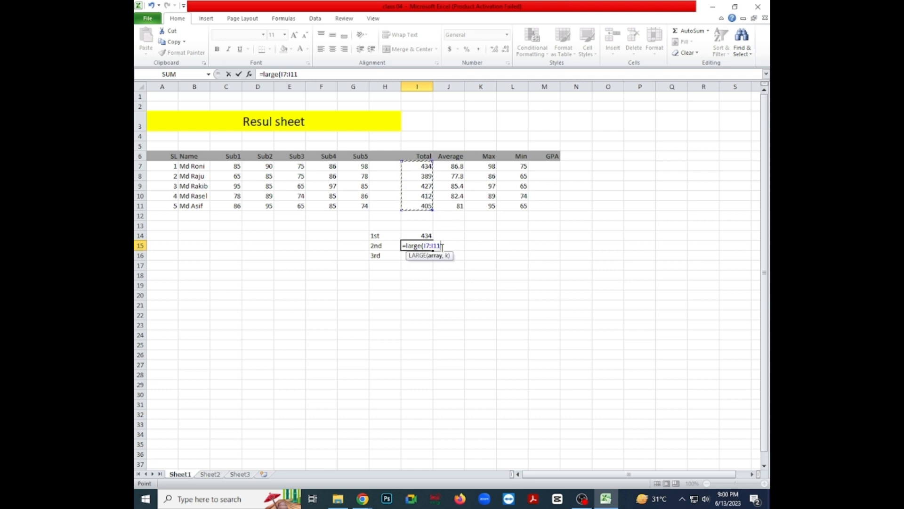
pyautogui.write(',2)')
pyautogui.press('Return')
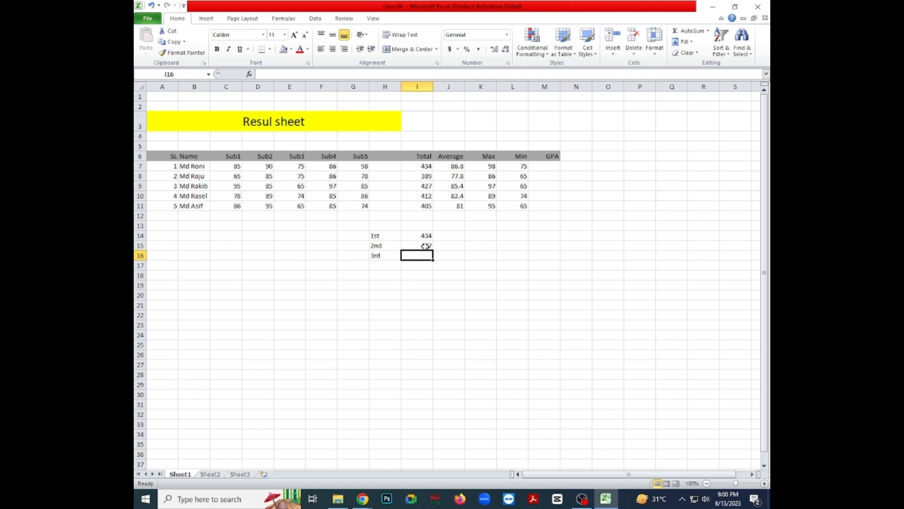
pyautogui.click(426, 246)
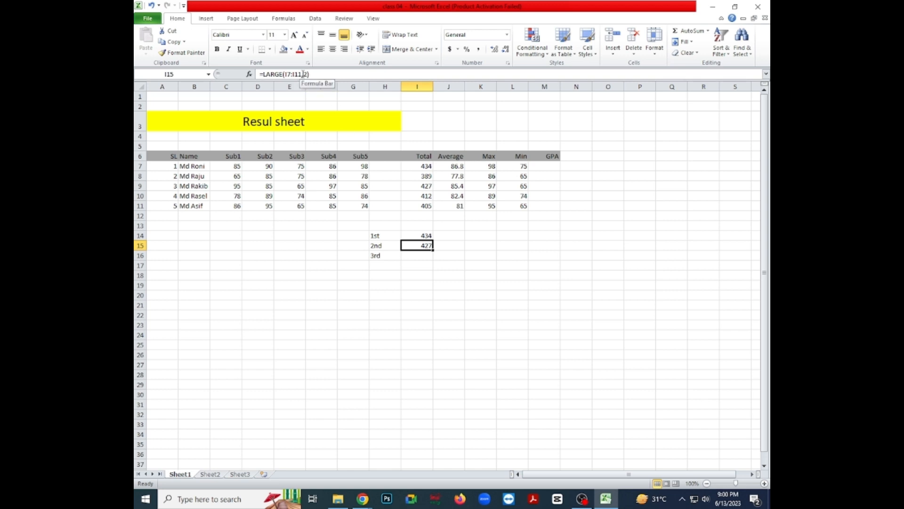
pyautogui.click(417, 236)
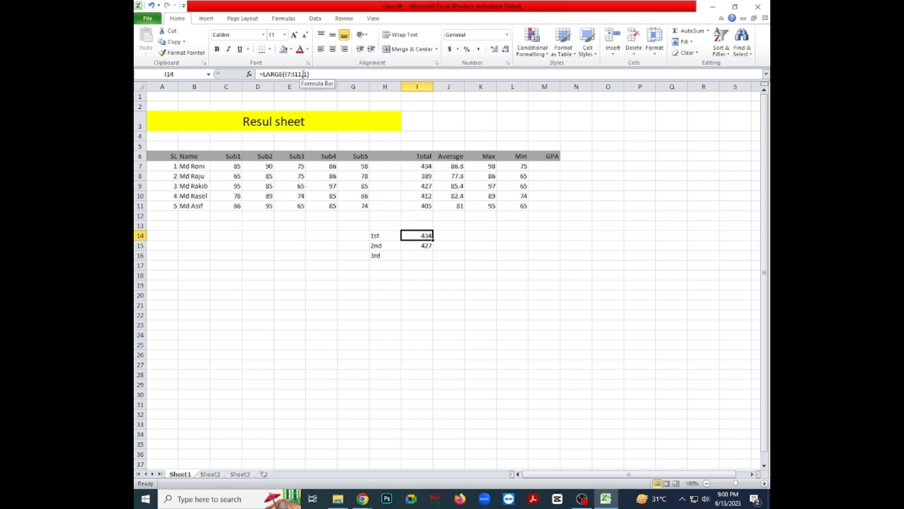
# Find the third-highest total in I16 with =LARGE(I7:I11,3).
pyautogui.click(415, 254)
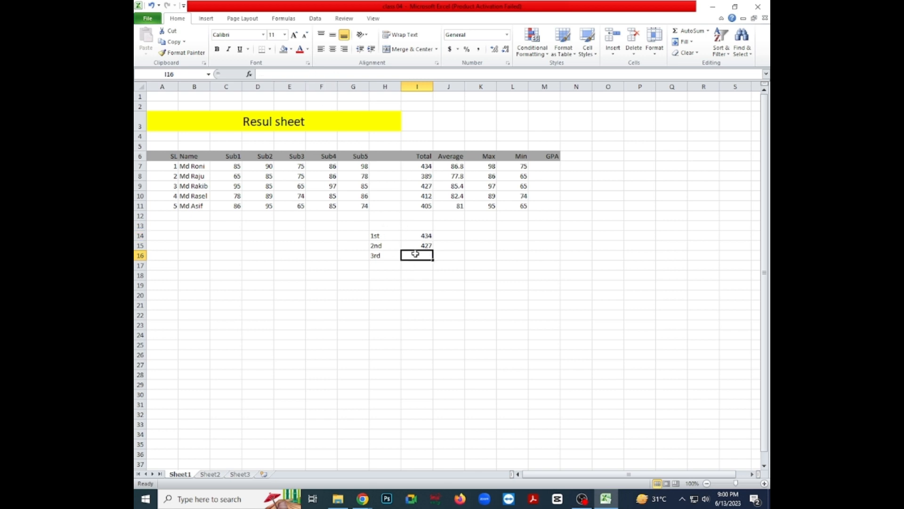
pyautogui.write('=')
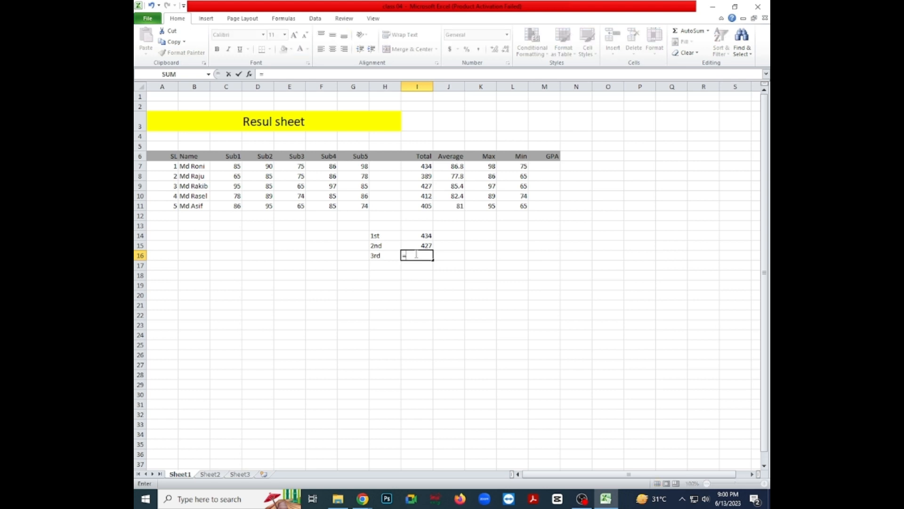
pyautogui.write('large(')
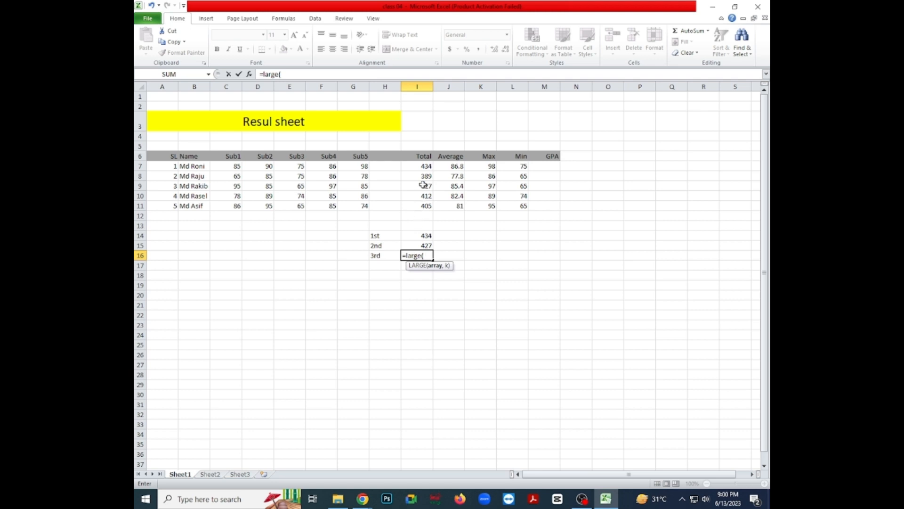
pyautogui.moveTo(424, 165); pyautogui.dragTo(423, 203)
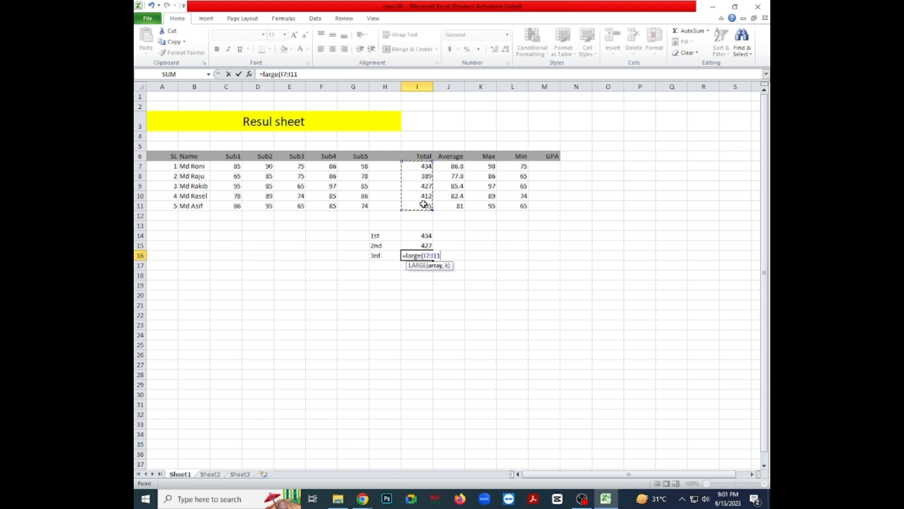
pyautogui.write(',3')
pyautogui.press('Return')
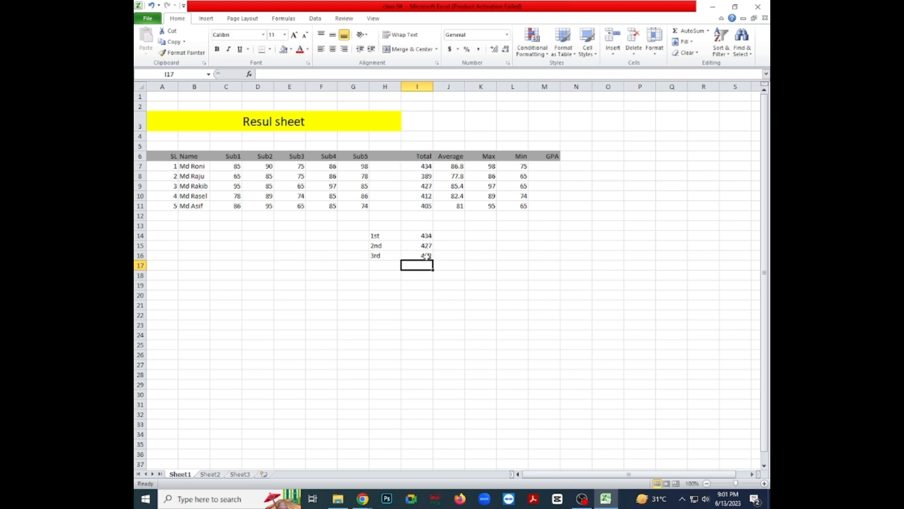
pyautogui.click(422, 284)
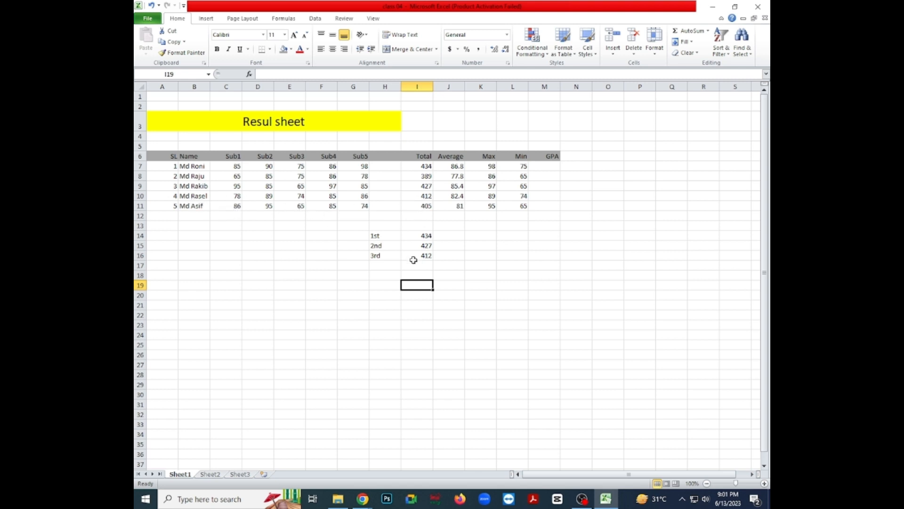
# Add a sixth student in row 12 with serial number 6 and the student's name, and widen the Name column to fit.
pyautogui.click(172, 217)
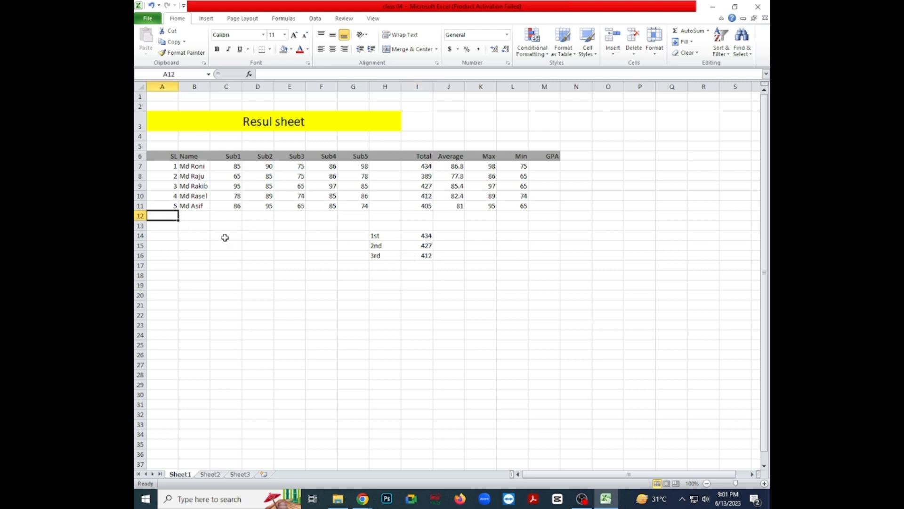
pyautogui.write('6')
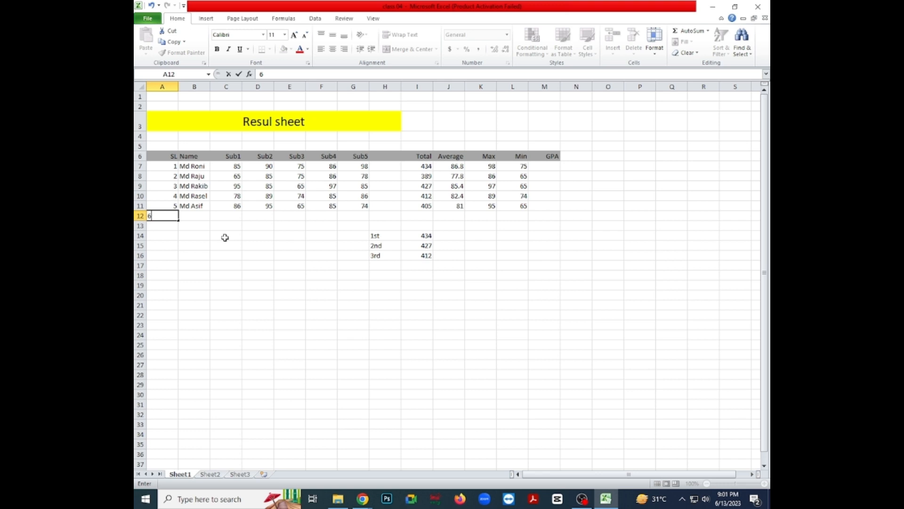
pyautogui.click(194, 217)
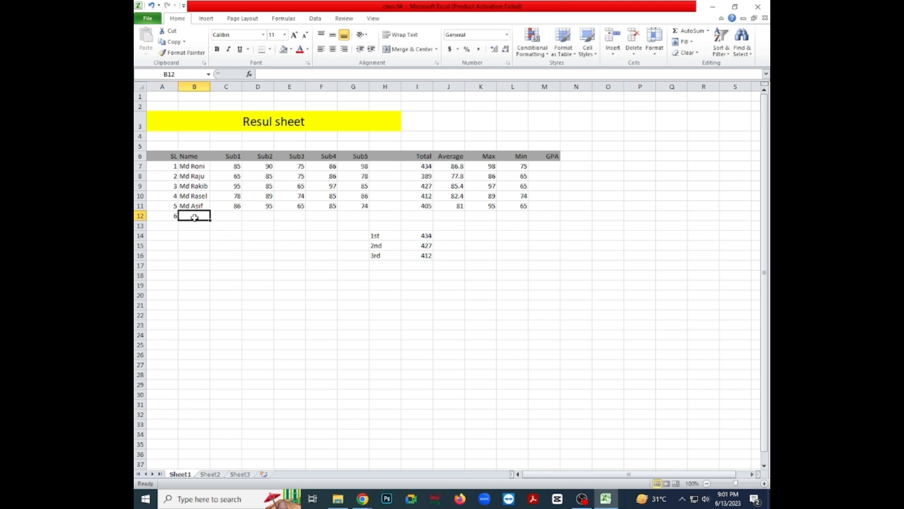
pyautogui.write('M')
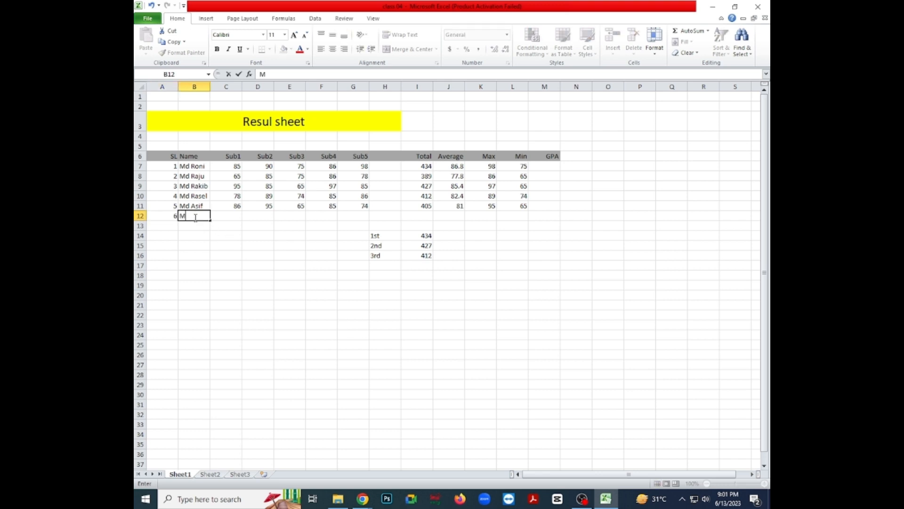
pyautogui.write('d Shakib')
pyautogui.click(228, 246)
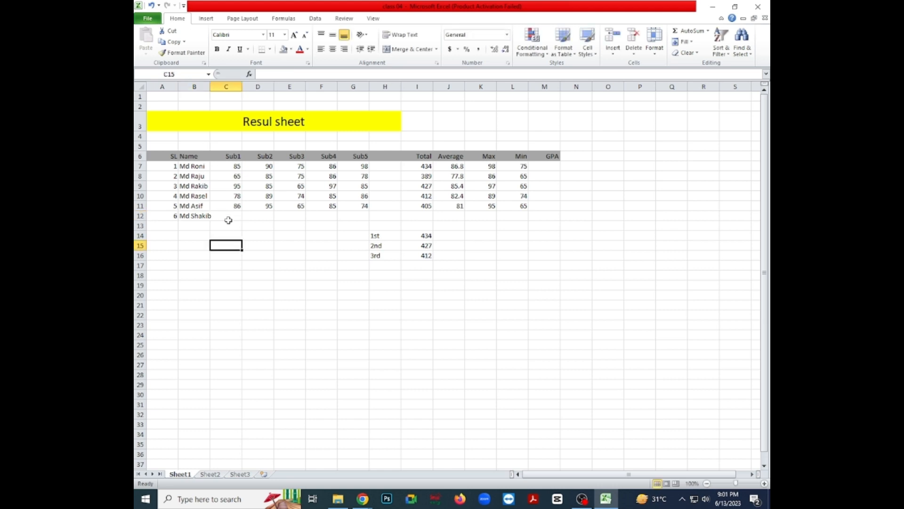
pyautogui.click(228, 220)
pyautogui.moveTo(210, 87); pyautogui.dragTo(215, 88)
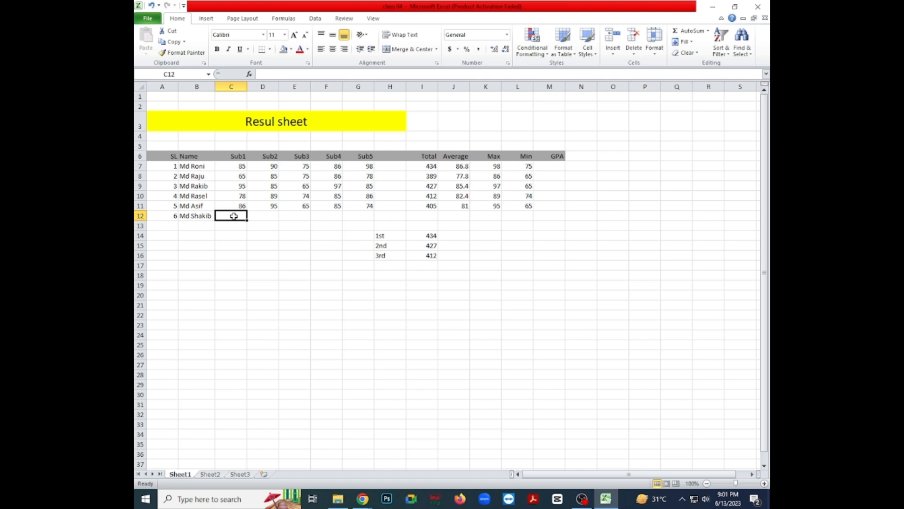
# Enter the sixth student's Sub1 to Sub5 marks in C12 to G12 as 78, 98, 85, 70 and 75.
pyautogui.write('78')
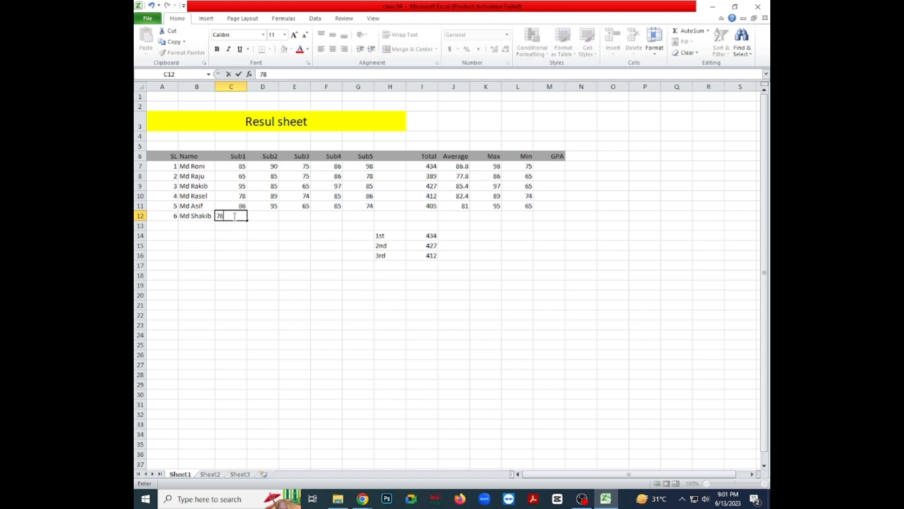
pyautogui.press('Tab')
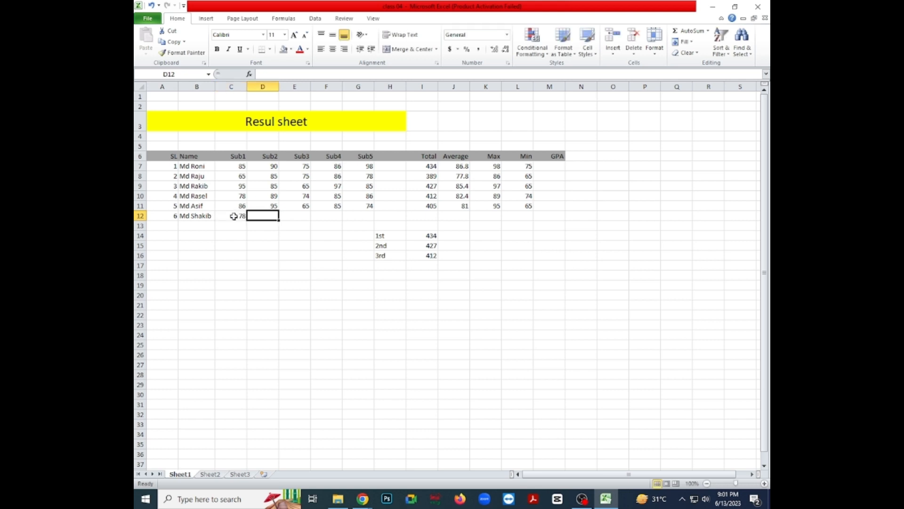
pyautogui.write('98')
pyautogui.press('Tab')
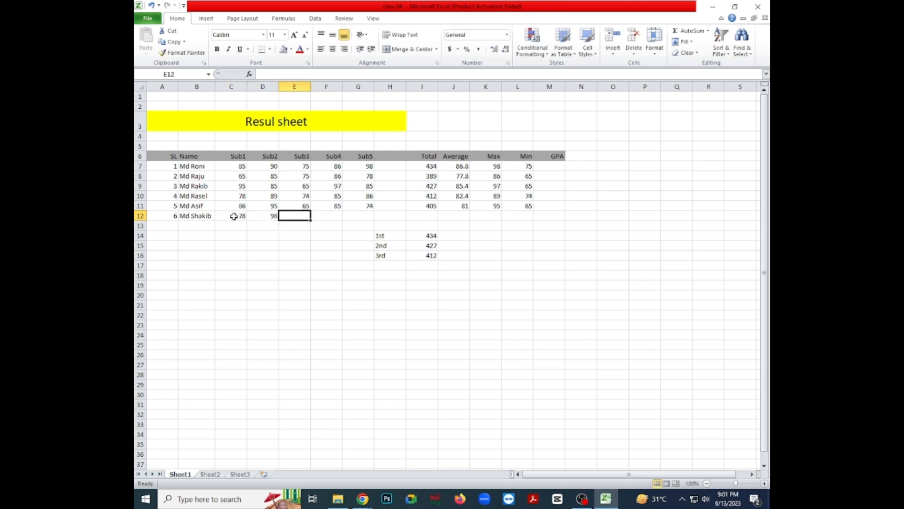
pyautogui.write('85')
pyautogui.press('Tab')
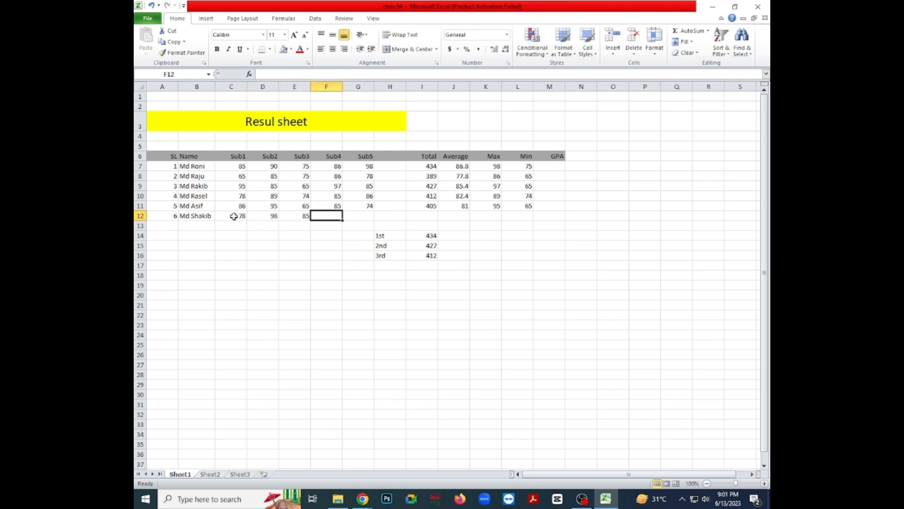
pyautogui.write('70')
pyautogui.press('Tab')
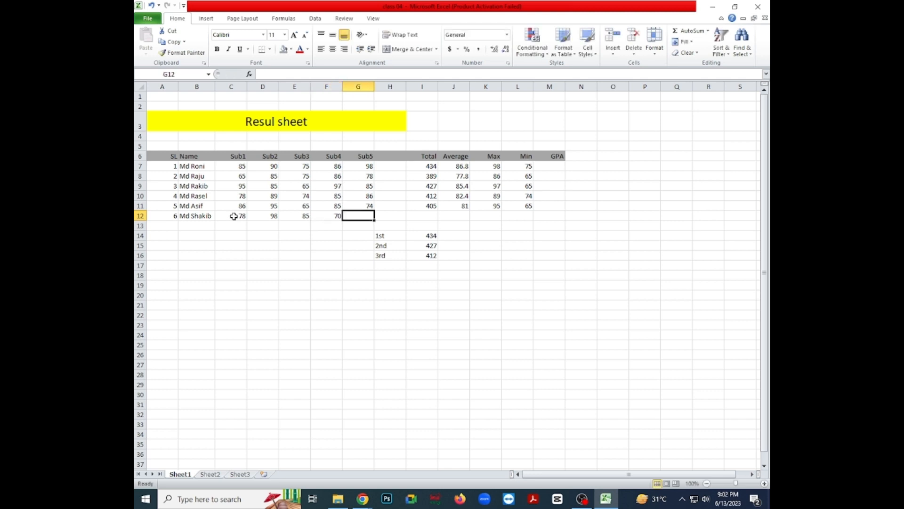
pyautogui.write('75')
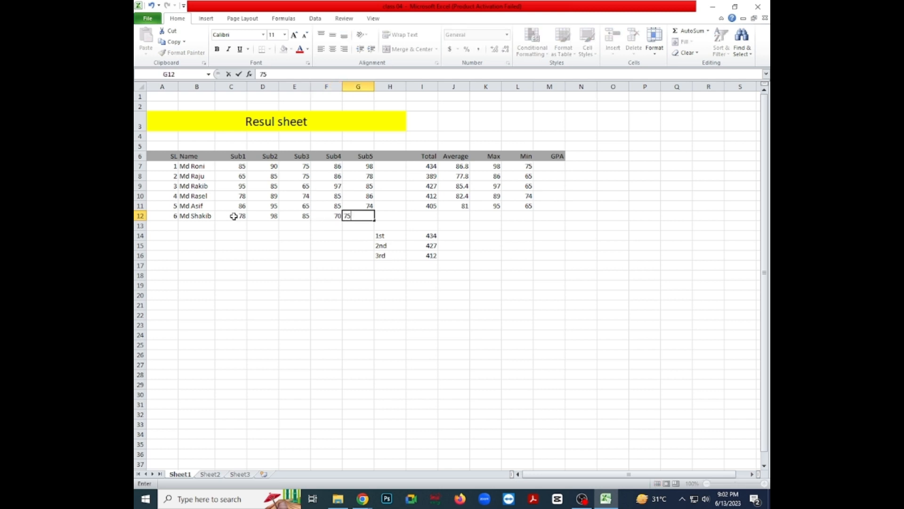
pyautogui.press('Tab')
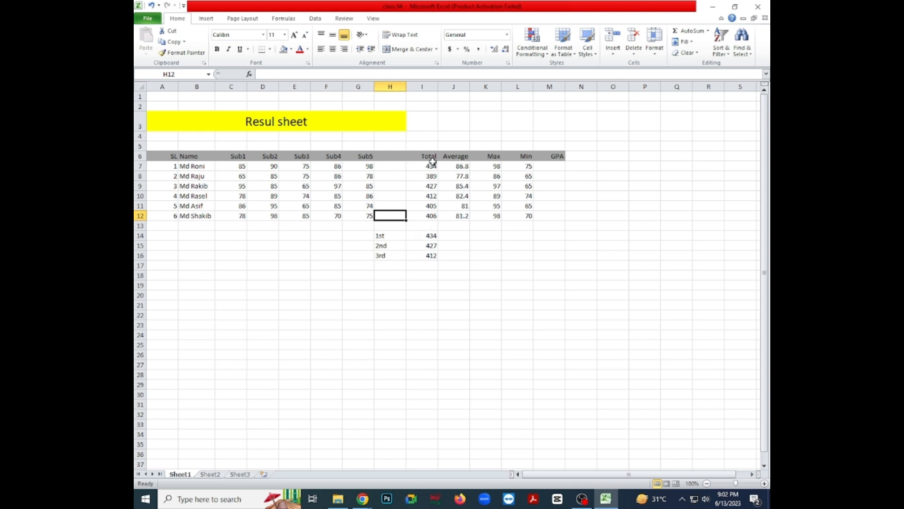
pyautogui.click(425, 295)
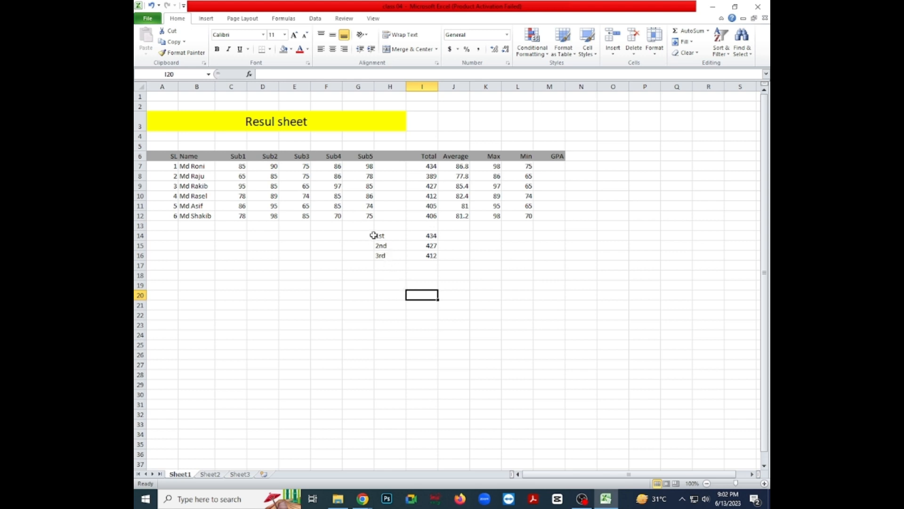
pyautogui.moveTo(365, 228); pyautogui.dragTo(453, 262)
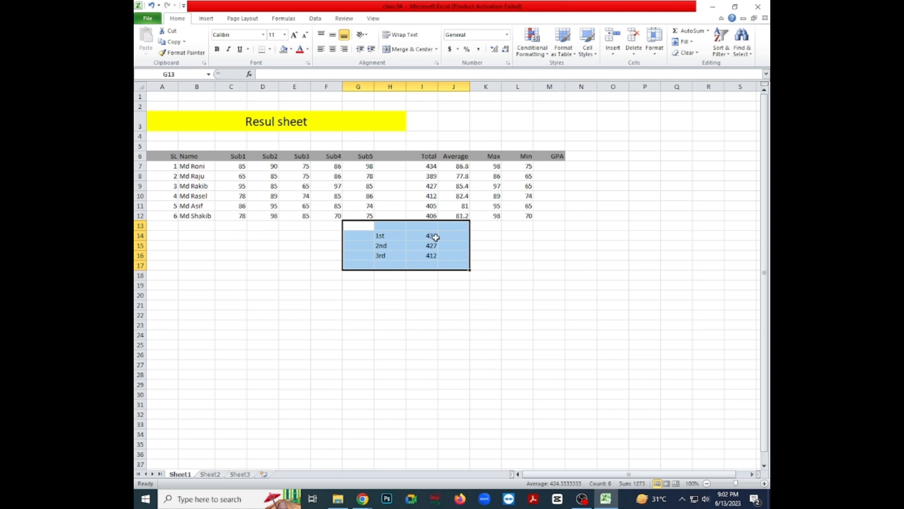
pyautogui.click(441, 297)
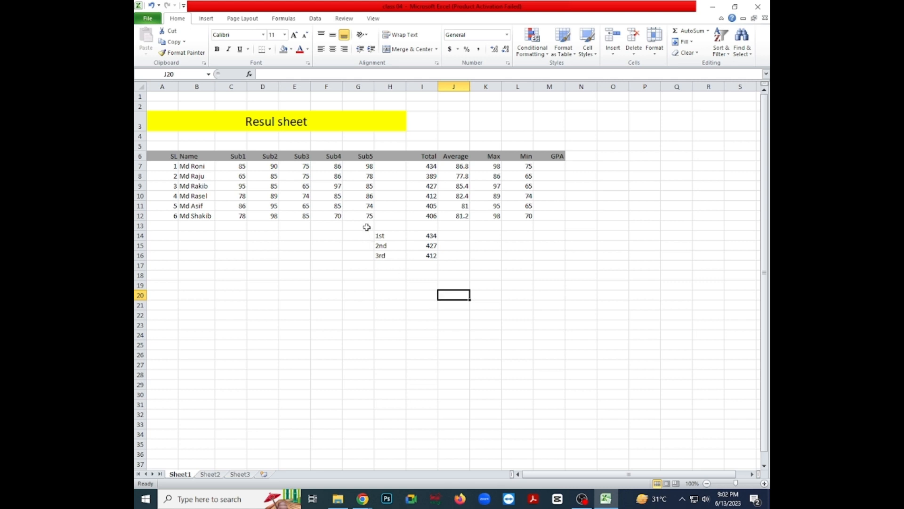
pyautogui.moveTo(367, 228); pyautogui.dragTo(443, 261)
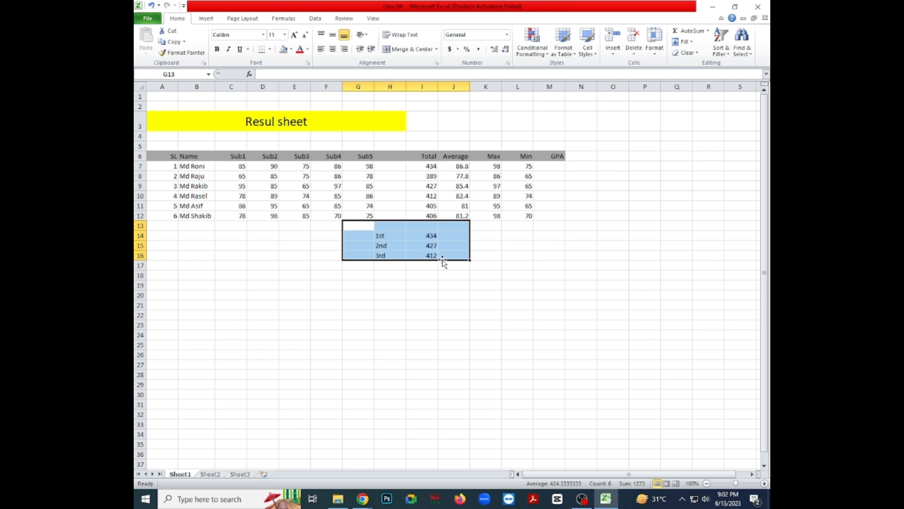
pyautogui.click(455, 295)
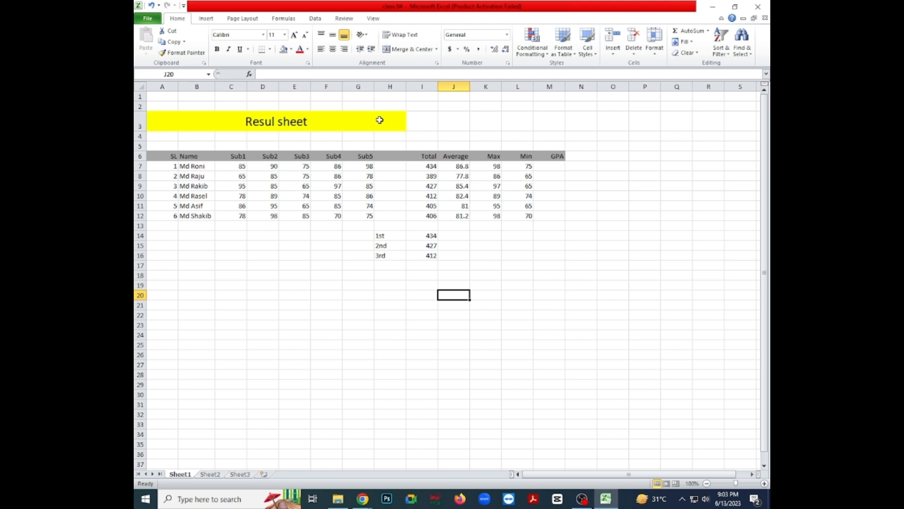
# Extend the merged and centred sheet title in row 3 across columns A to M.
pyautogui.moveTo(379, 120); pyautogui.dragTo(540, 118)
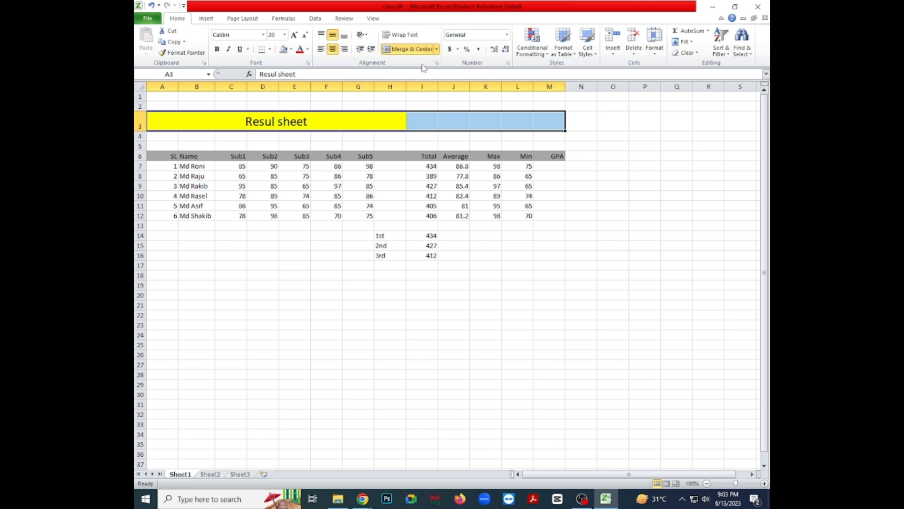
pyautogui.click(407, 49)
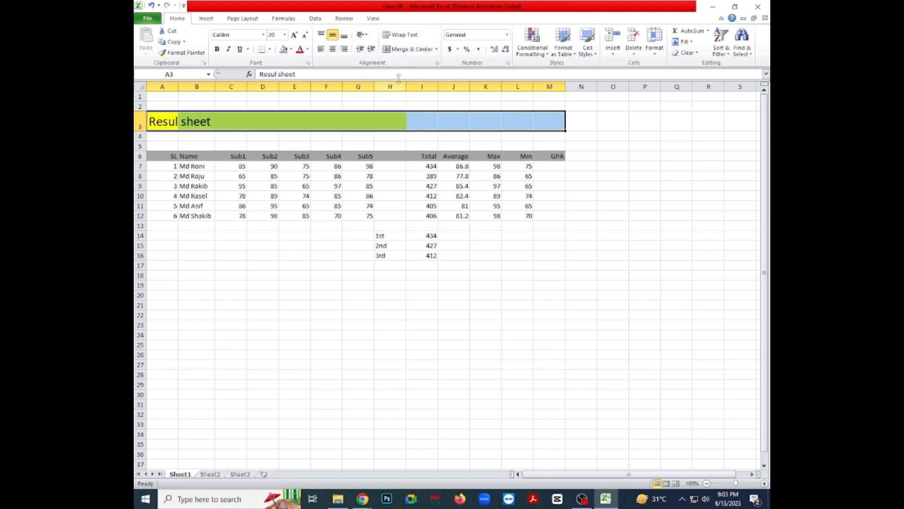
pyautogui.click(405, 49)
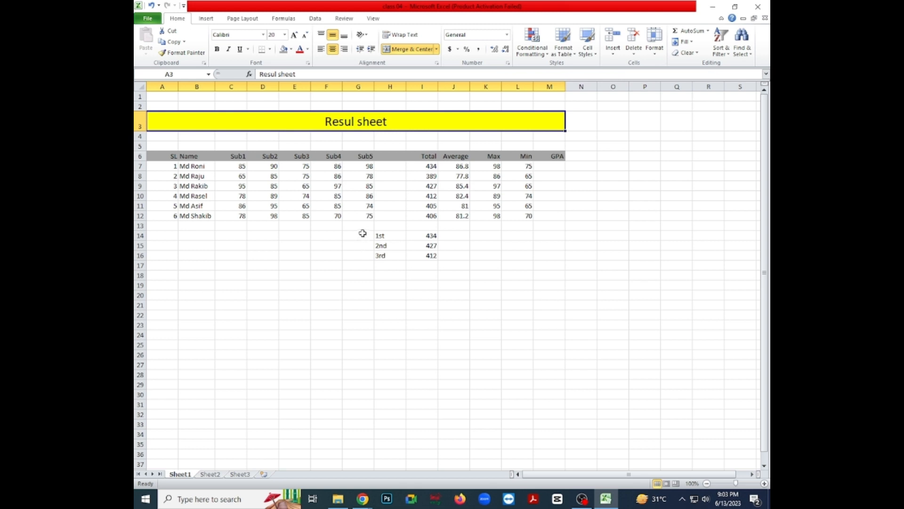
# Select the first student's GPA cell, M7.
pyautogui.moveTo(362, 227); pyautogui.dragTo(450, 261)
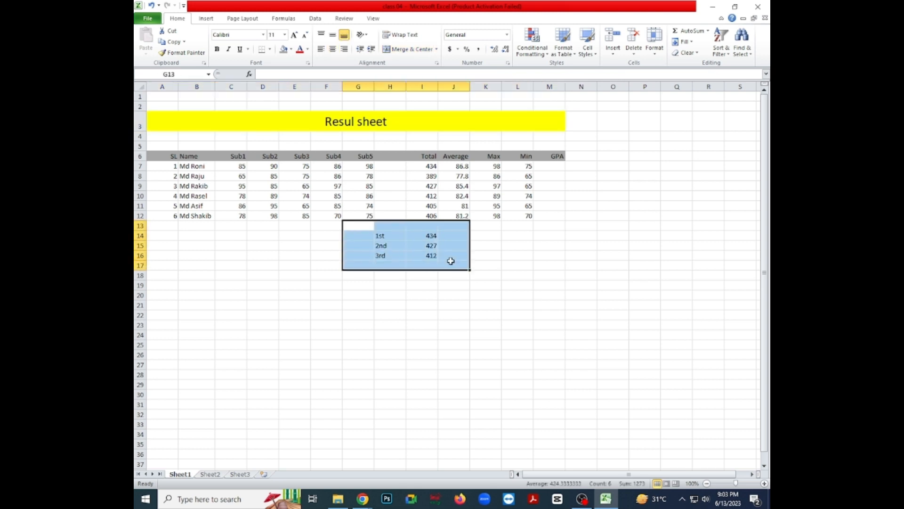
pyautogui.click(509, 263)
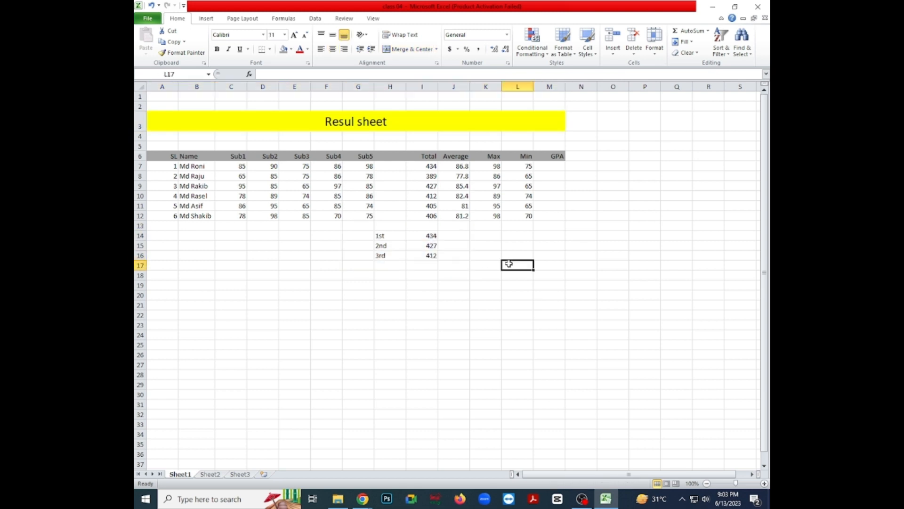
pyautogui.click(558, 164)
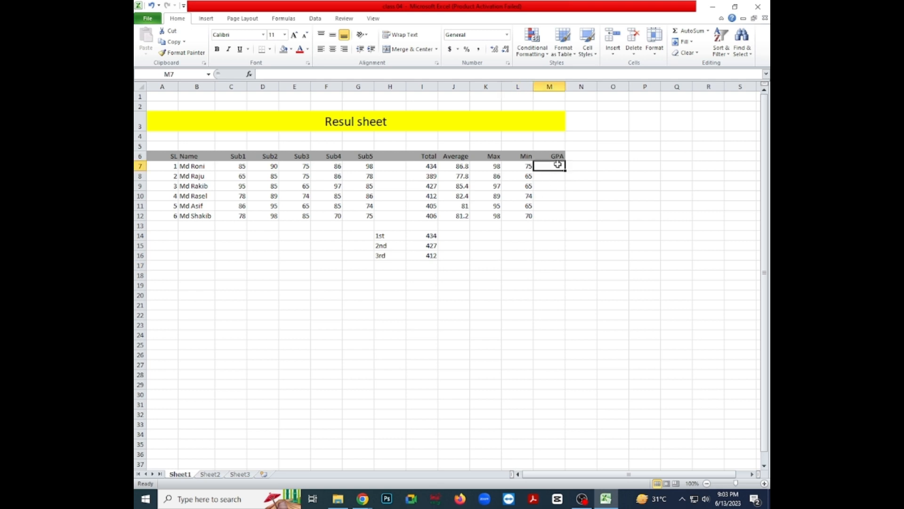